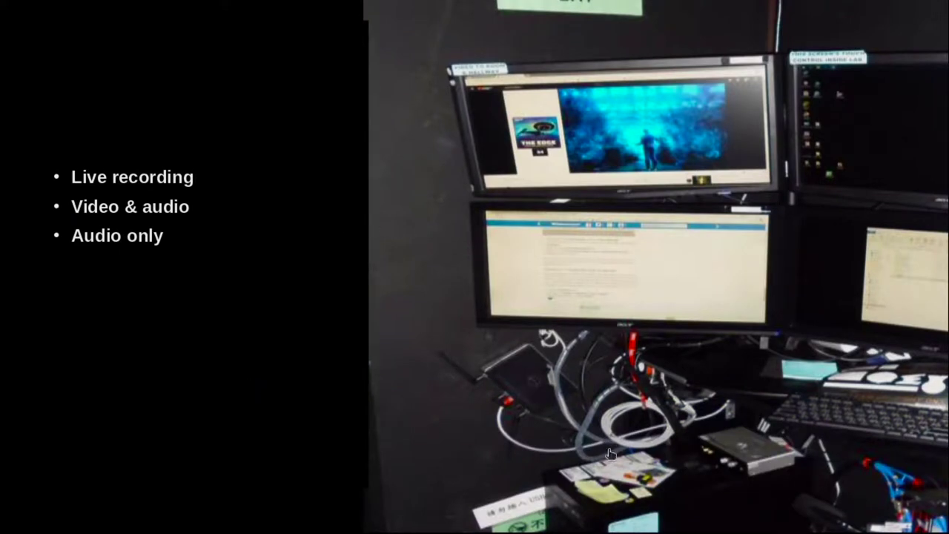
Ink-number the four monitors 1–4, erase the ink, and advance to the editing slide.
{"action": "mouse_move", "coordinate": [610, 455]}
{"action": "left_mouse_down"}
{"action": "mouse_move", "coordinate": [569, 511]}
{"action": "mouse_move", "coordinate": [656, 527]}
{"action": "mouse_move", "coordinate": [729, 497]}
{"action": "left_mouse_up"}
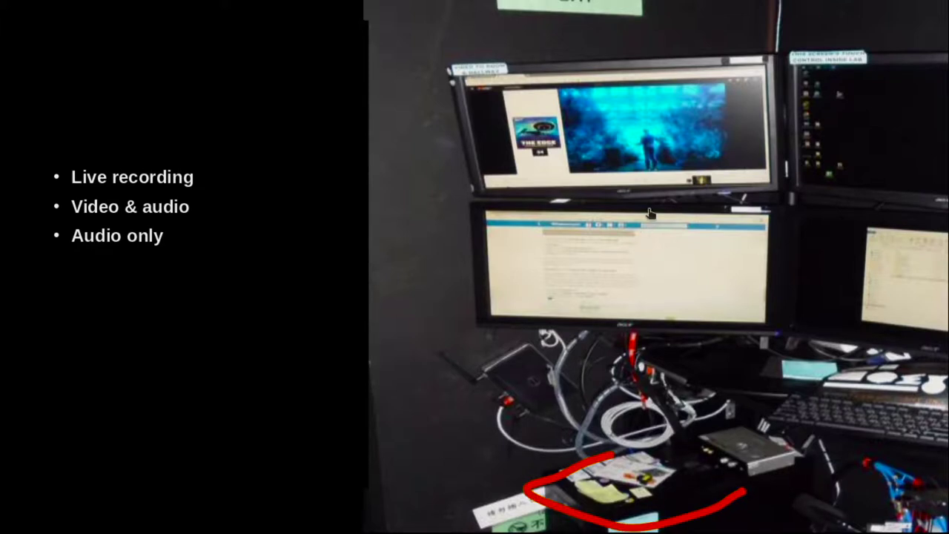
{"action": "left_click_drag", "start_coordinate": [624, 113], "coordinate": [627, 152]}
{"action": "mouse_move", "coordinate": [805, 122]}
{"action": "left_mouse_down"}
{"action": "mouse_move", "coordinate": [816, 115]}
{"action": "mouse_move", "coordinate": [846, 147]}
{"action": "left_mouse_up"}
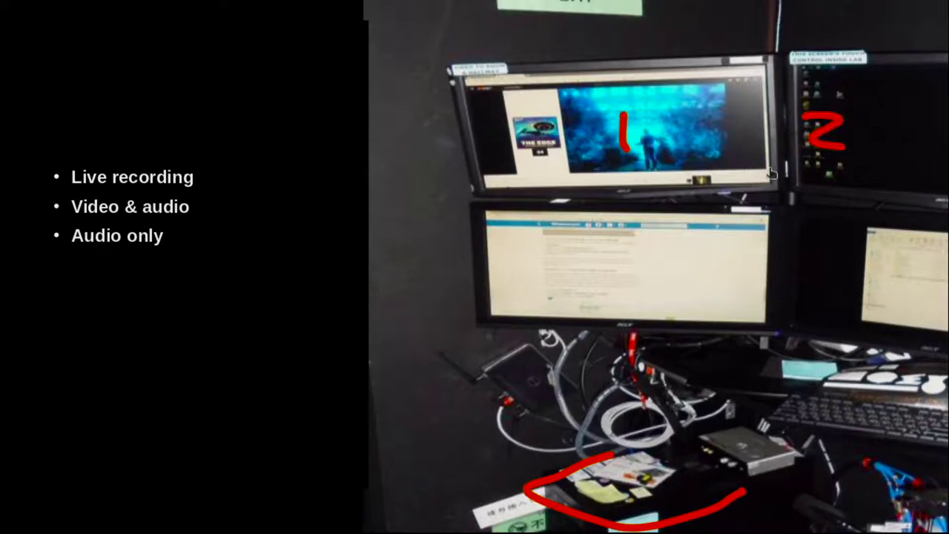
{"action": "mouse_move", "coordinate": [614, 225]}
{"action": "left_mouse_down"}
{"action": "mouse_move", "coordinate": [649, 228]}
{"action": "mouse_move", "coordinate": [590, 271]}
{"action": "left_mouse_up"}
{"action": "mouse_move", "coordinate": [851, 228]}
{"action": "left_mouse_down"}
{"action": "mouse_move", "coordinate": [829, 256]}
{"action": "mouse_move", "coordinate": [885, 247]}
{"action": "mouse_move", "coordinate": [848, 290]}
{"action": "left_mouse_up"}
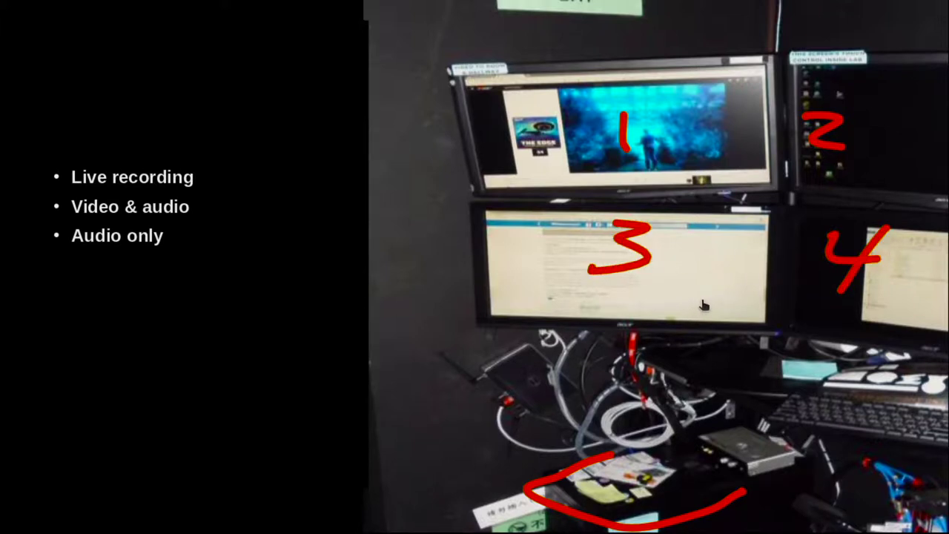
{"action": "key", "text": "e"}
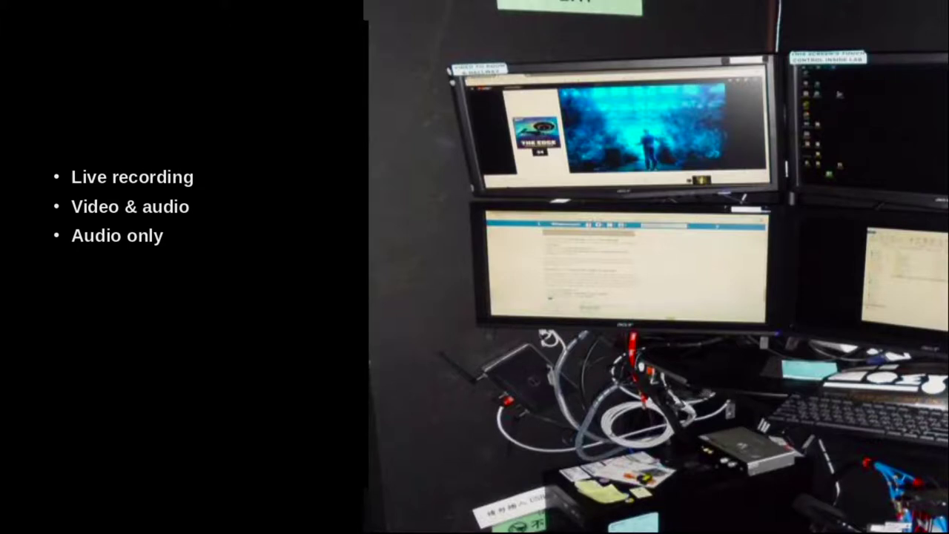
{"action": "key", "text": "Right"}
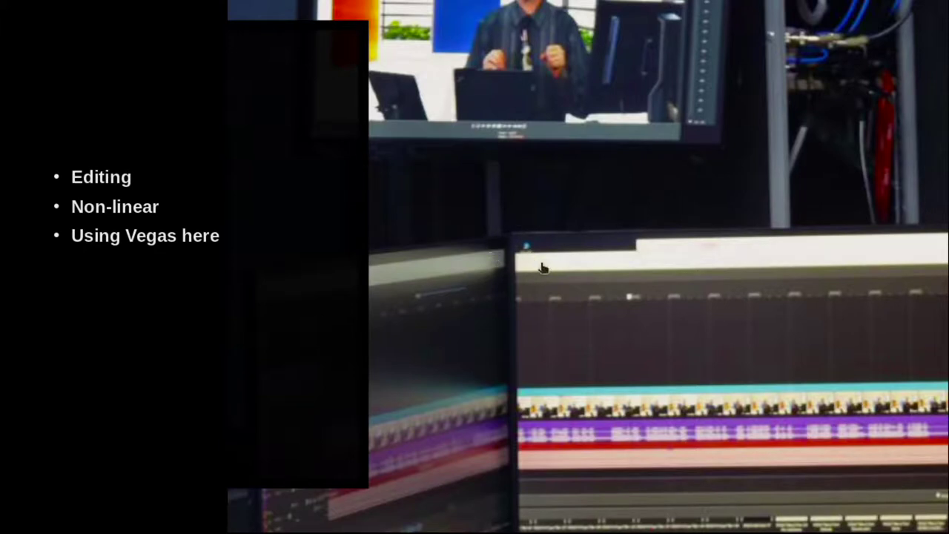
{"action": "left_click_drag", "start_coordinate": [416, 314], "coordinate": [416, 358]}
{"action": "left_click_drag", "start_coordinate": [563, 319], "coordinate": [617, 347]}
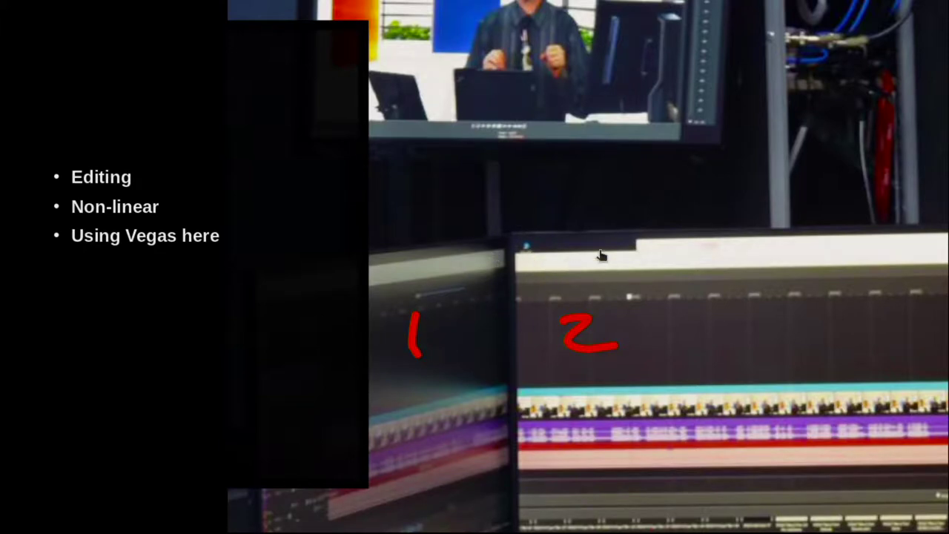
{"action": "mouse_move", "coordinate": [489, 74]}
{"action": "left_mouse_down"}
{"action": "mouse_move", "coordinate": [493, 116]}
{"action": "mouse_move", "coordinate": [511, 112]}
{"action": "left_mouse_up"}
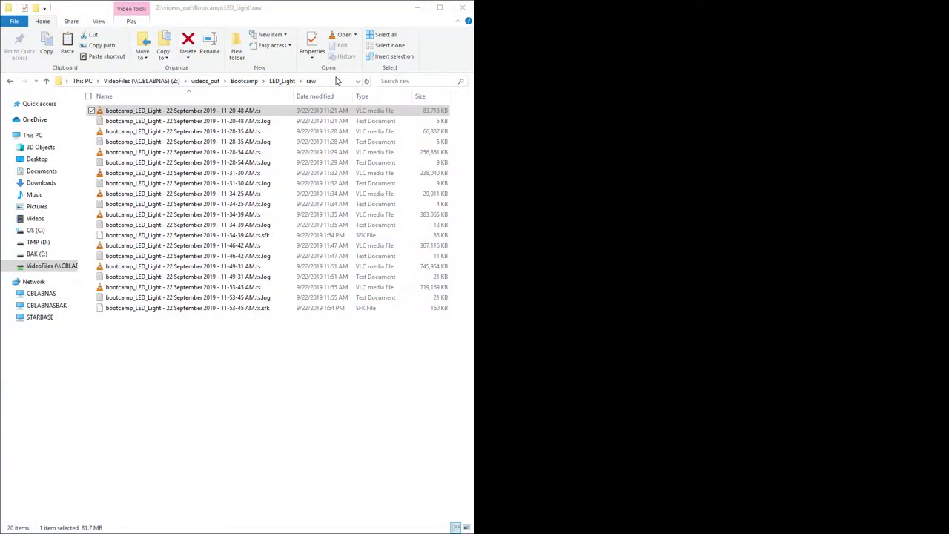
{"action": "left_click", "coordinate": [282, 81]}
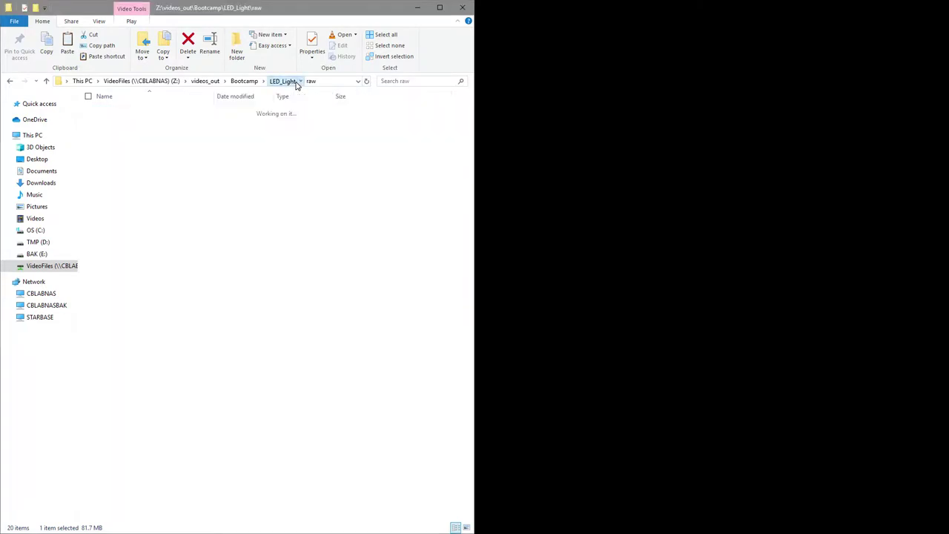
{"action": "left_click", "coordinate": [250, 82]}
{"action": "double_click", "coordinate": [123, 138]}
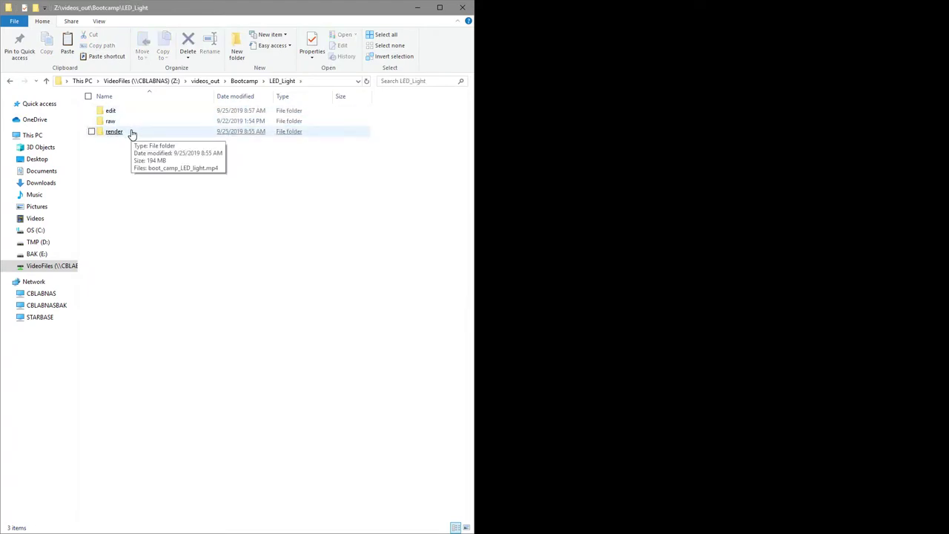
{"action": "double_click", "coordinate": [122, 123]}
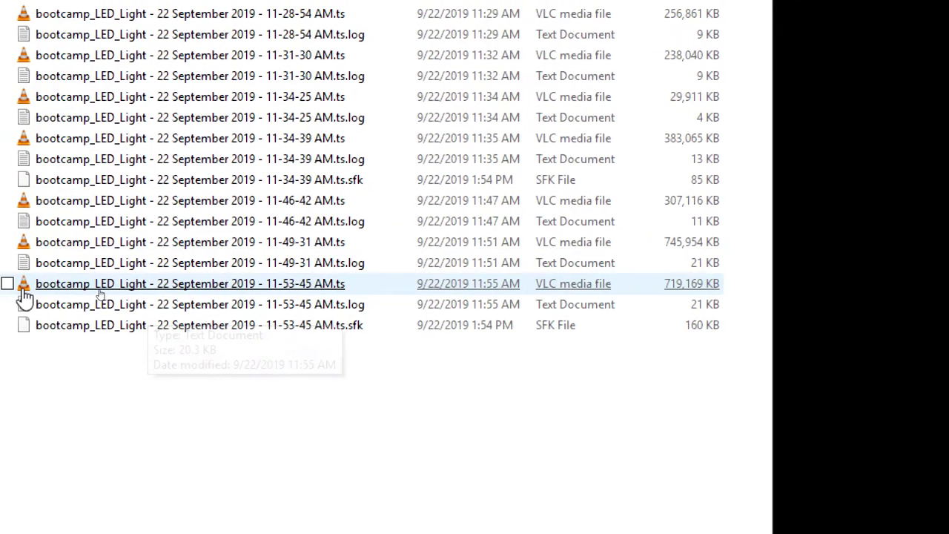
{"action": "left_click", "coordinate": [114, 289]}
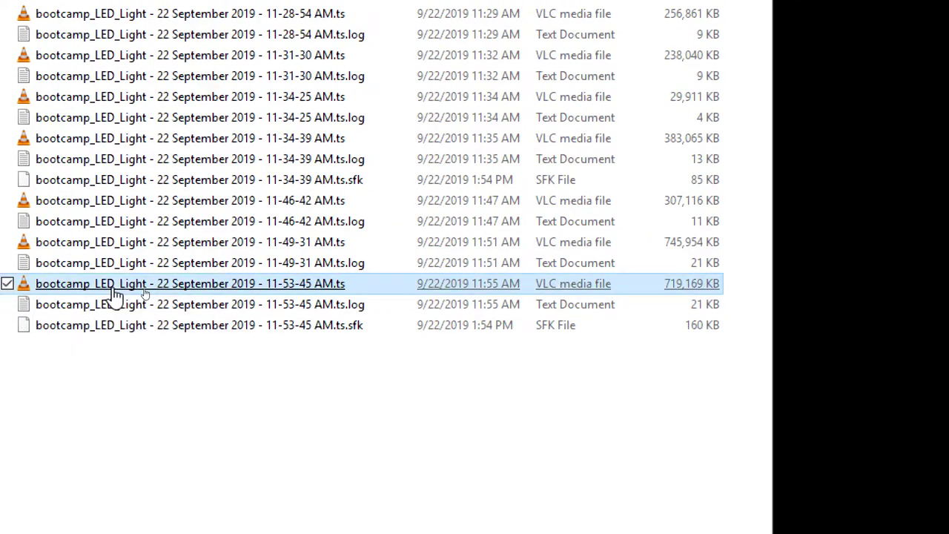
{"action": "double_click", "coordinate": [114, 289]}
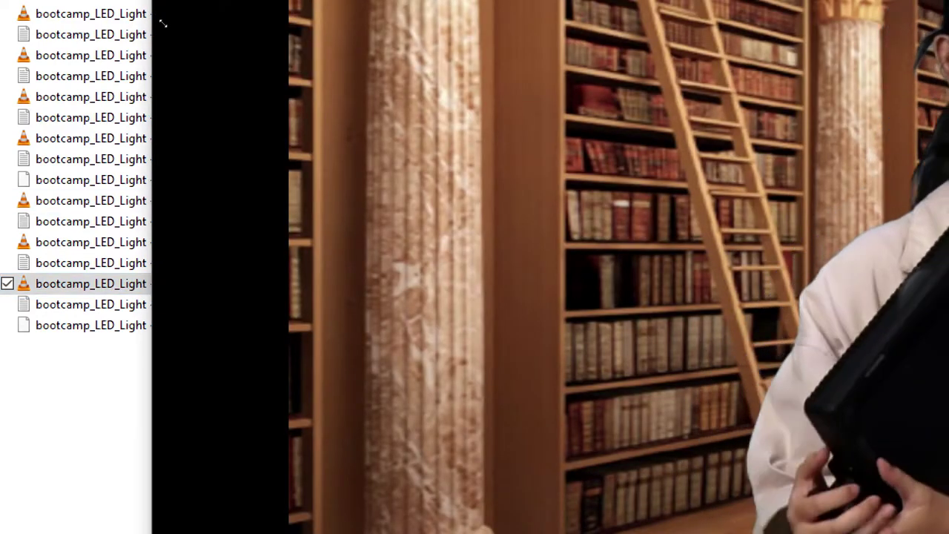
{"action": "left_click_drag", "start_coordinate": [163, 23], "coordinate": [759, 198]}
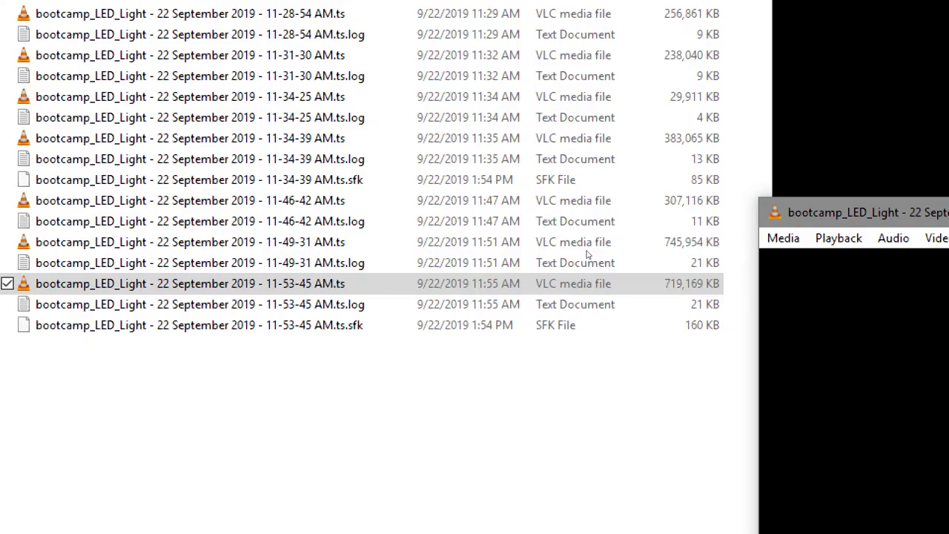
{"action": "left_click_drag", "start_coordinate": [917, 212], "coordinate": [226, 21]}
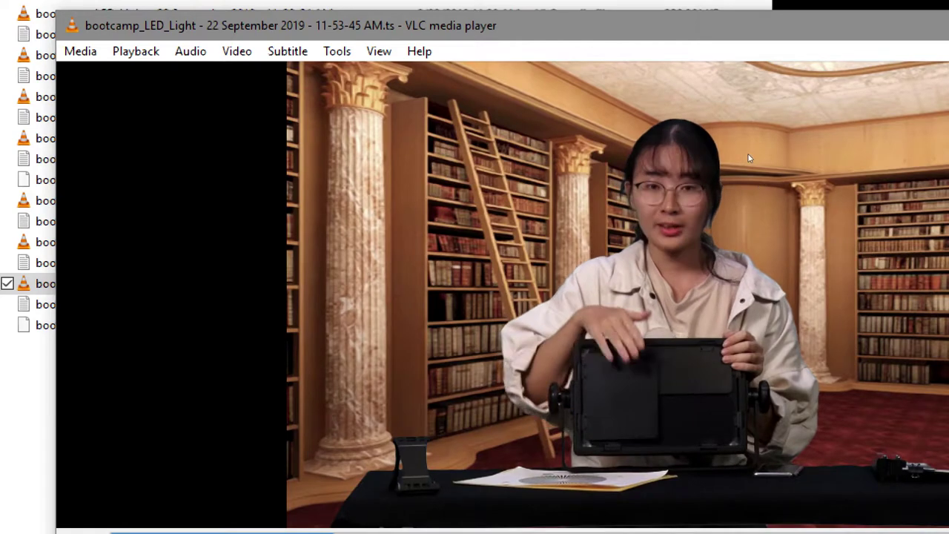
{"action": "key", "text": "alt+F4"}
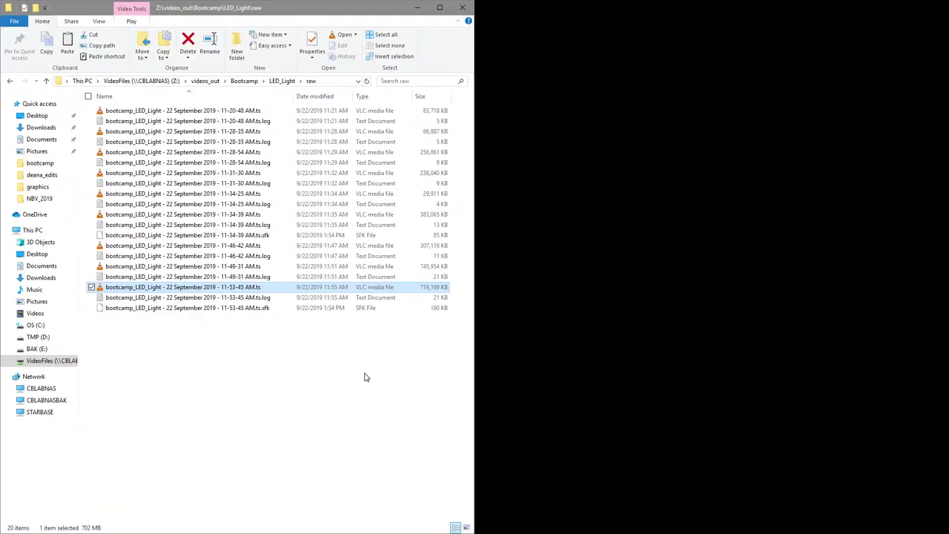
Browse the LED_Light edit and render folders, returning to LED_Light after each.
{"action": "left_click", "coordinate": [283, 82]}
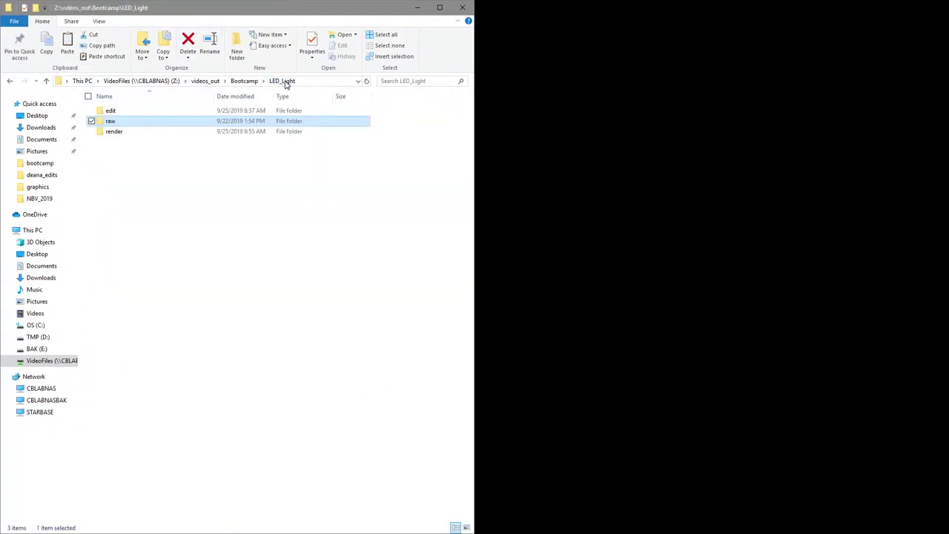
{"action": "double_click", "coordinate": [146, 112]}
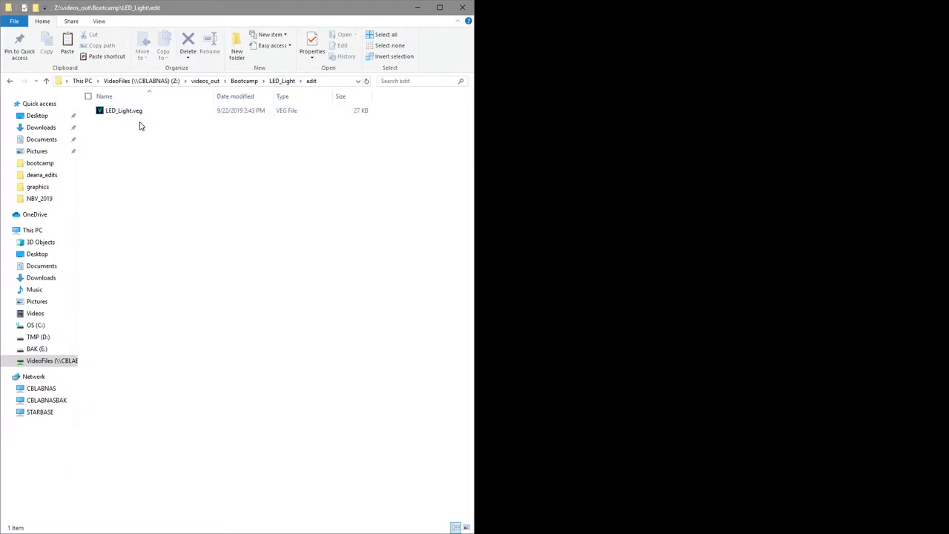
{"action": "left_click", "coordinate": [288, 81]}
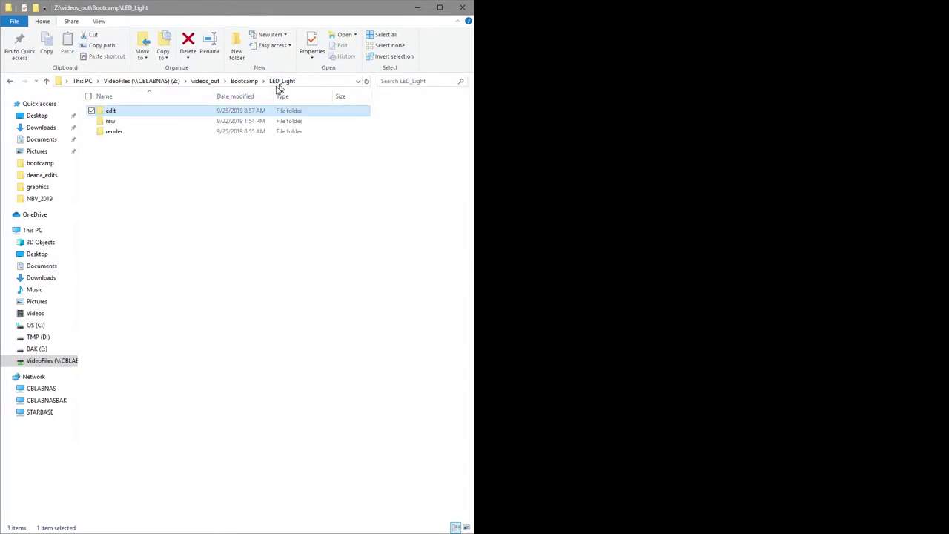
{"action": "double_click", "coordinate": [128, 134]}
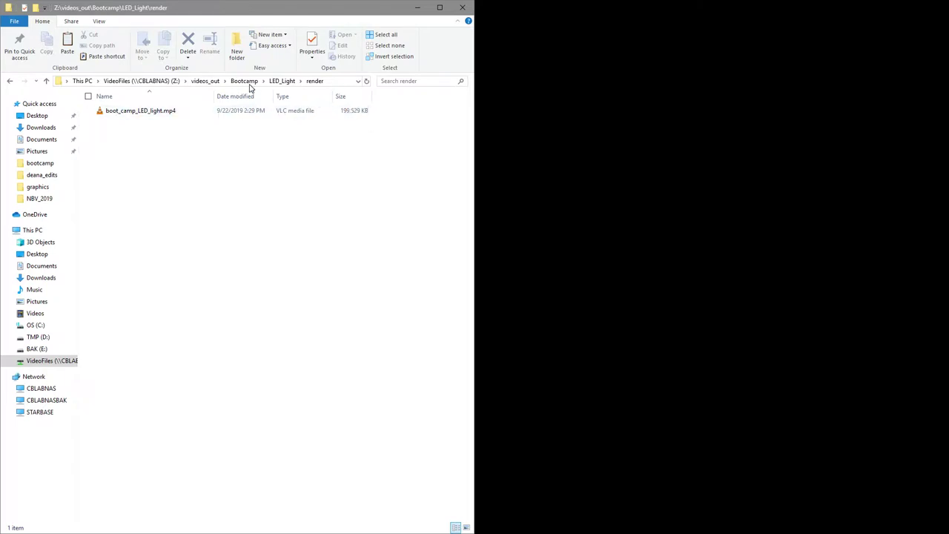
{"action": "left_click", "coordinate": [280, 83]}
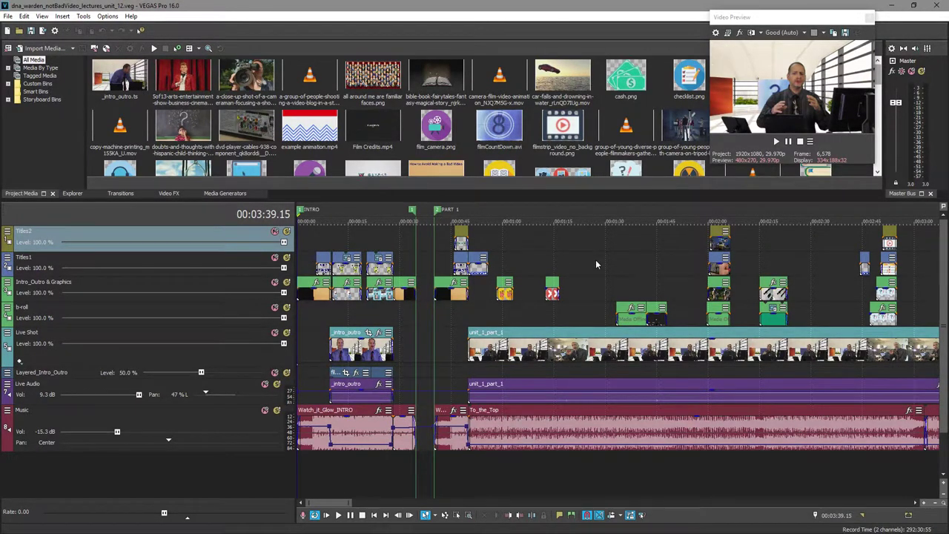
Place the playhead at 00:01:28.07 inside the unit_1_part_1 live shot.
{"action": "left_click", "coordinate": [599, 257]}
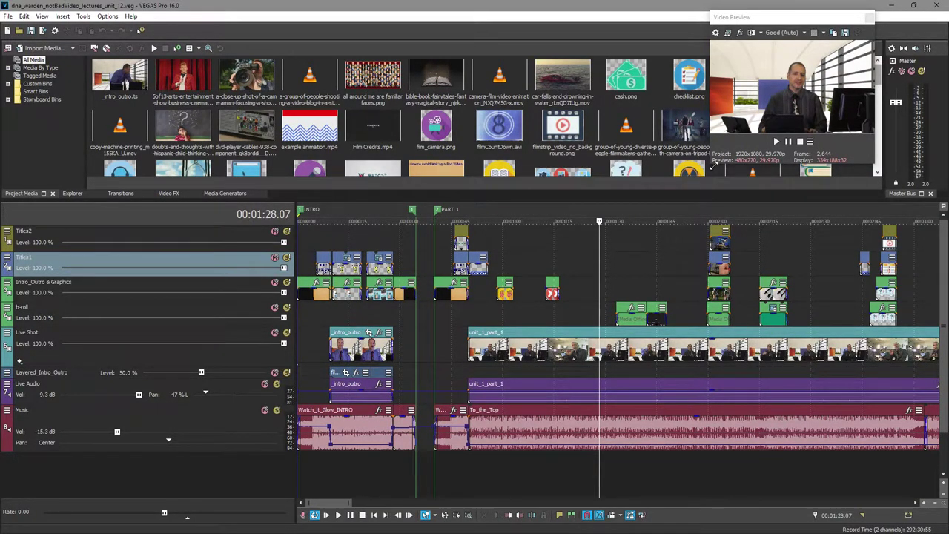
Resize and reposition the Video Preview, then float it over the media bin, clear of the ruler.
{"action": "left_click_drag", "start_coordinate": [713, 166], "coordinate": [593, 202]}
{"action": "left_click_drag", "start_coordinate": [543, 253], "coordinate": [537, 264]}
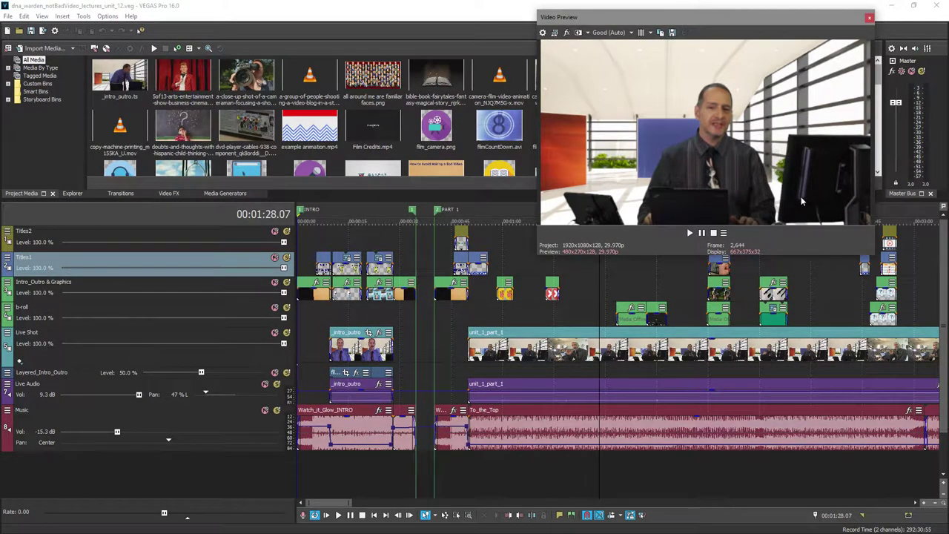
{"action": "left_click_drag", "start_coordinate": [703, 29], "coordinate": [751, 32]}
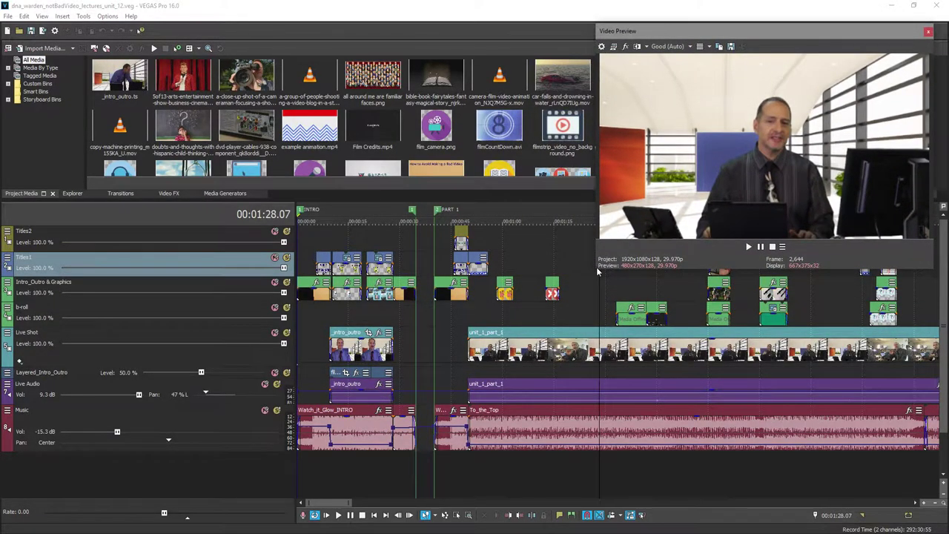
{"action": "left_click_drag", "start_coordinate": [594, 272], "coordinate": [684, 214]}
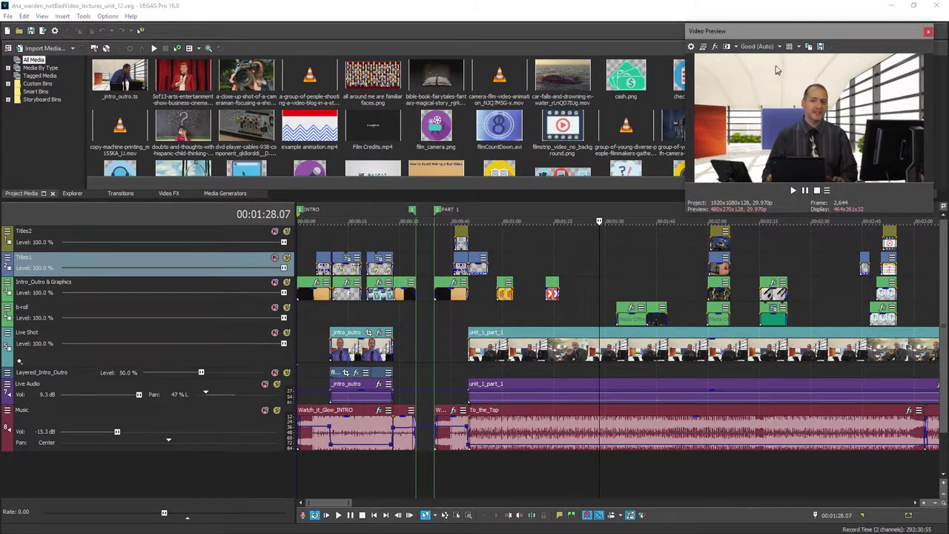
{"action": "left_click_drag", "start_coordinate": [767, 40], "coordinate": [706, 101]}
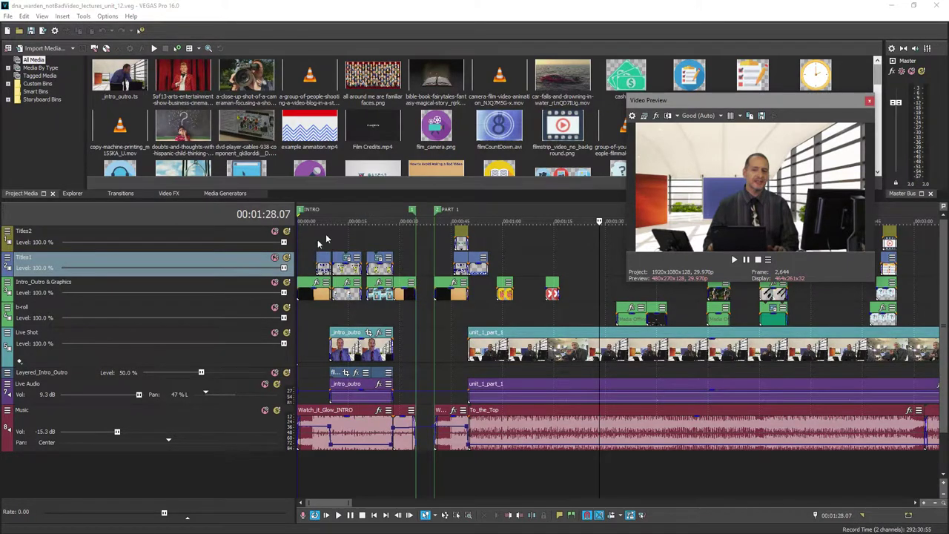
Select the b-roll, Live Shot and Titles1 tracks in turn.
{"action": "left_click", "coordinate": [221, 308]}
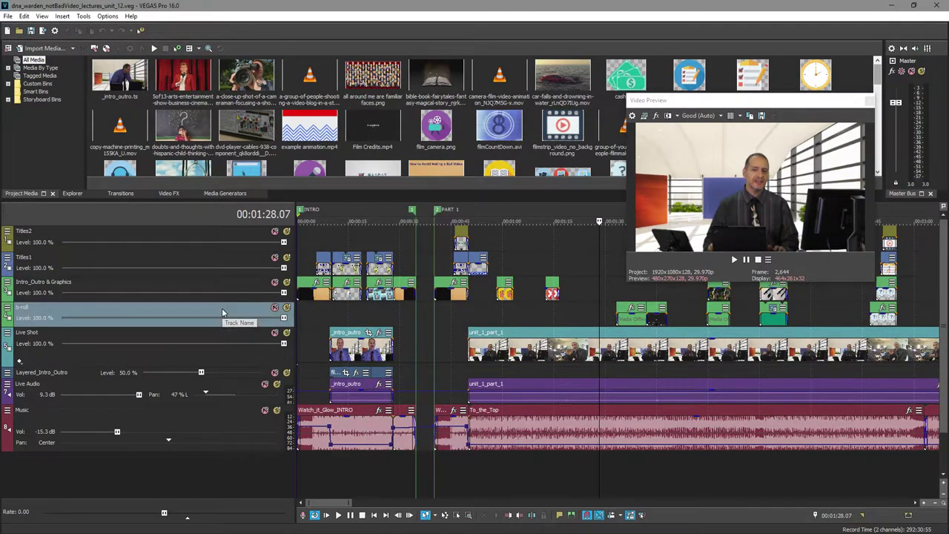
{"action": "left_click", "coordinate": [221, 361]}
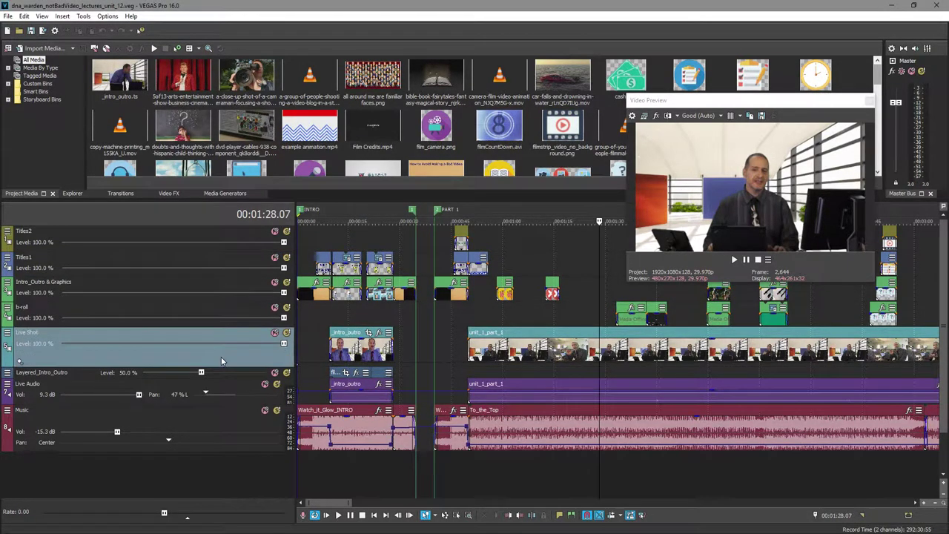
{"action": "left_click", "coordinate": [220, 304]}
{"action": "left_click", "coordinate": [219, 262]}
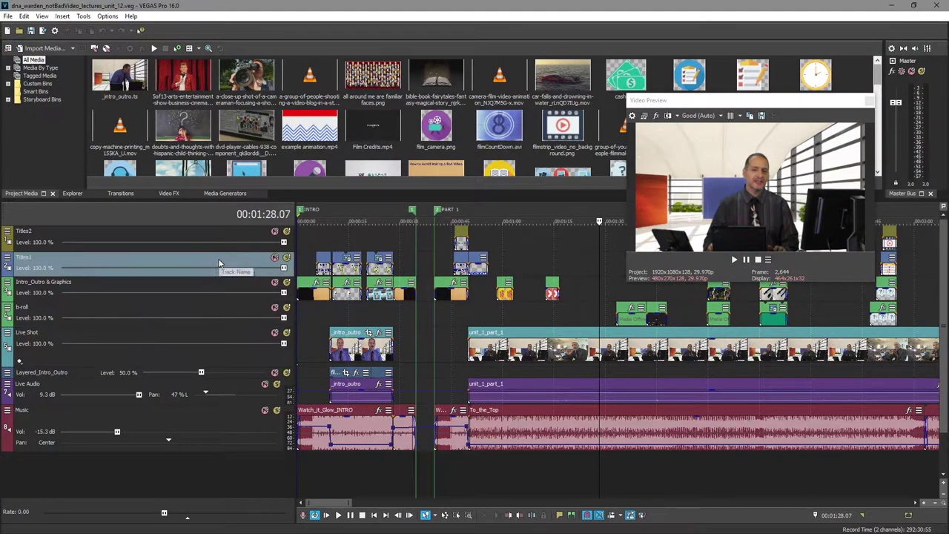
Move the playhead via 00:00:16.08 and 00:00:13.08 to 00:00:25.03, the HARDWARE frame.
{"action": "left_click", "coordinate": [353, 239]}
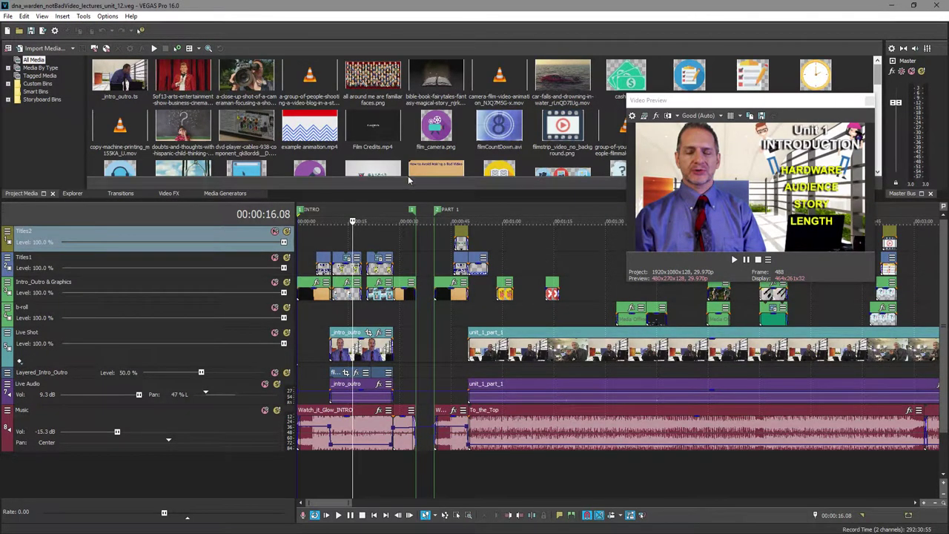
{"action": "left_click", "coordinate": [342, 239]}
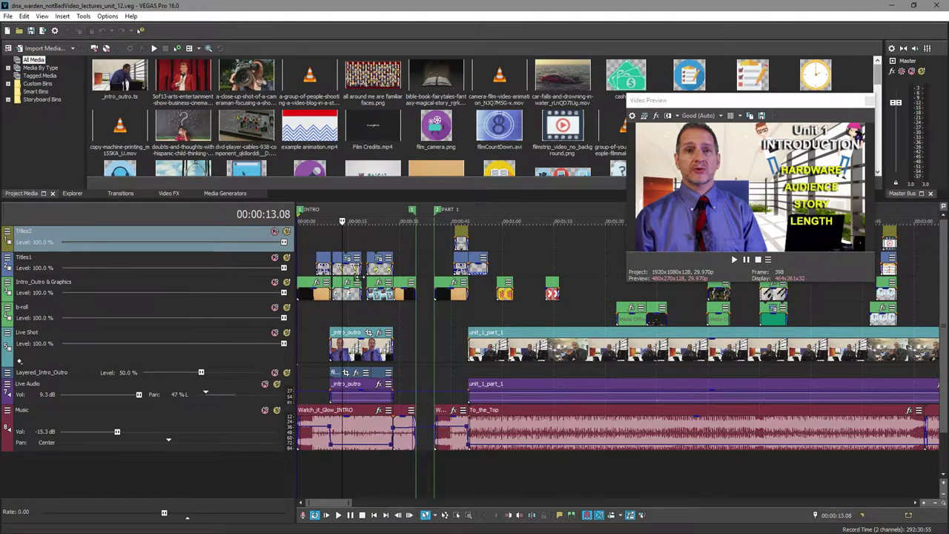
{"action": "left_click", "coordinate": [382, 236]}
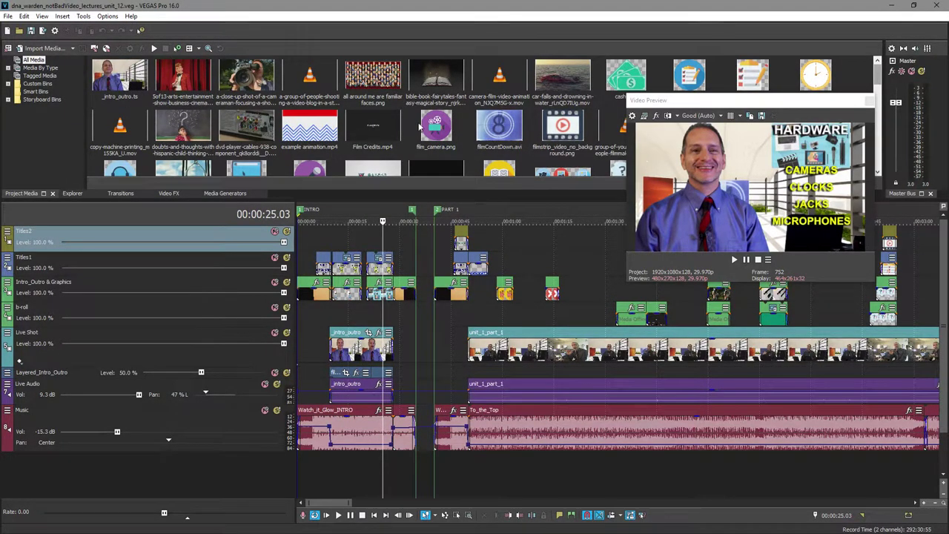
Return the floating preview over the media bin and widen the Master Bus meter panel.
{"action": "left_click_drag", "start_coordinate": [737, 107], "coordinate": [743, 229]}
{"action": "left_click_drag", "start_coordinate": [878, 72], "coordinate": [883, 143]}
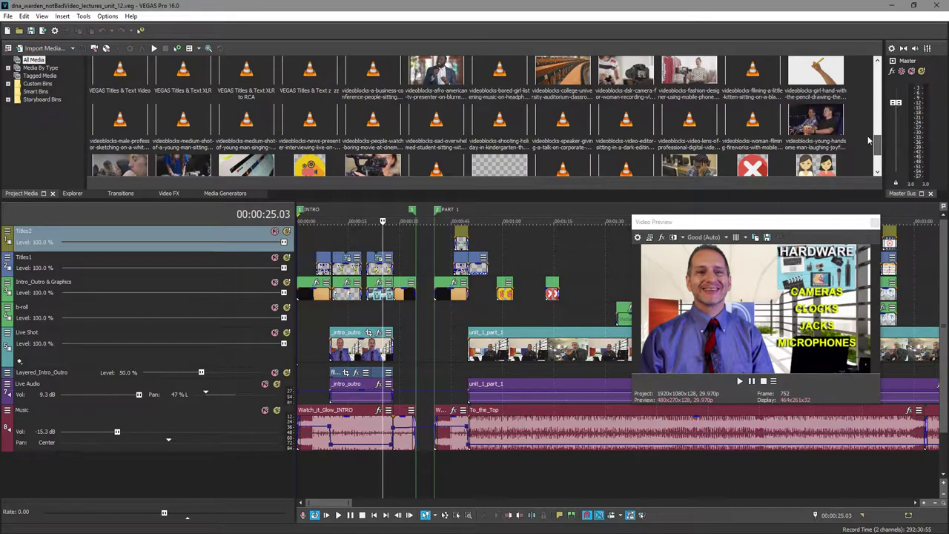
{"action": "scroll", "coordinate": [670, 78], "scroll_direction": "up", "scroll_amount": 15}
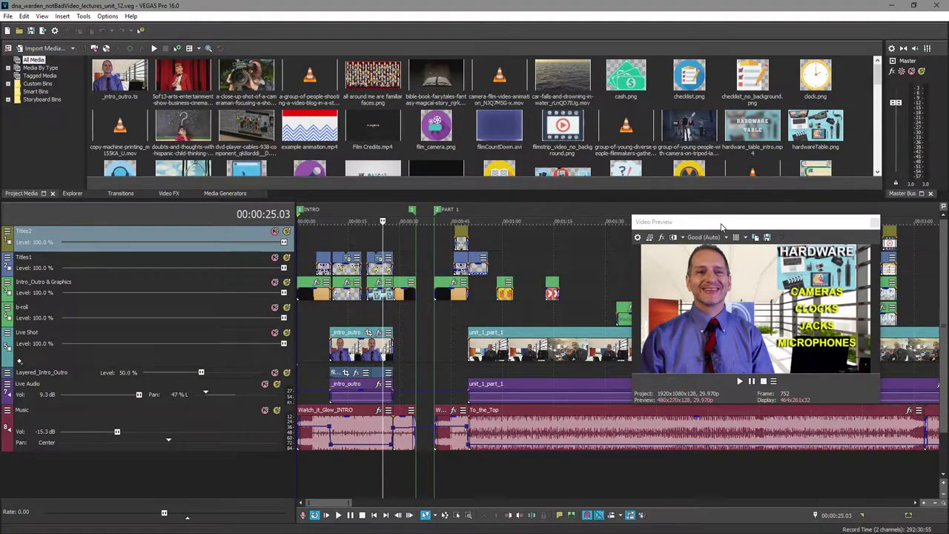
{"action": "left_click_drag", "start_coordinate": [722, 226], "coordinate": [602, 51]}
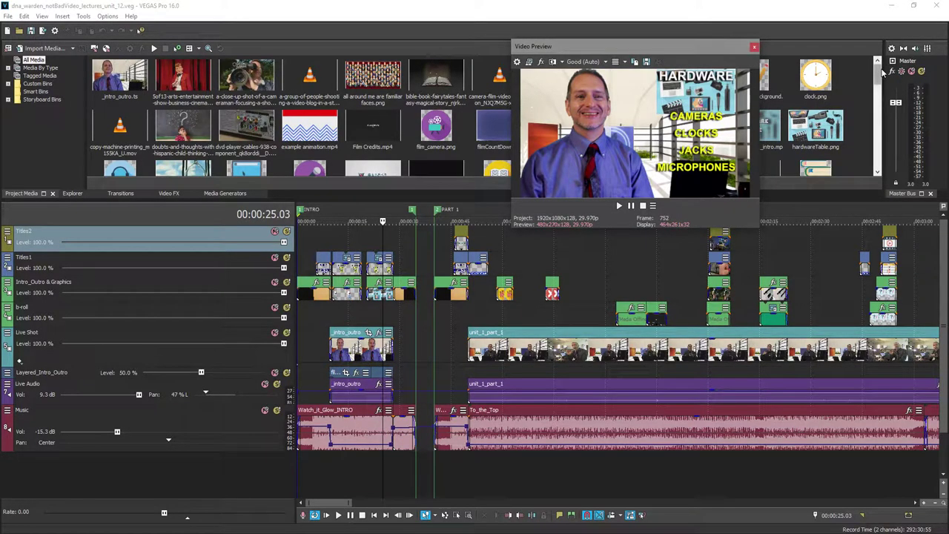
{"action": "left_click_drag", "start_coordinate": [884, 65], "coordinate": [839, 60]}
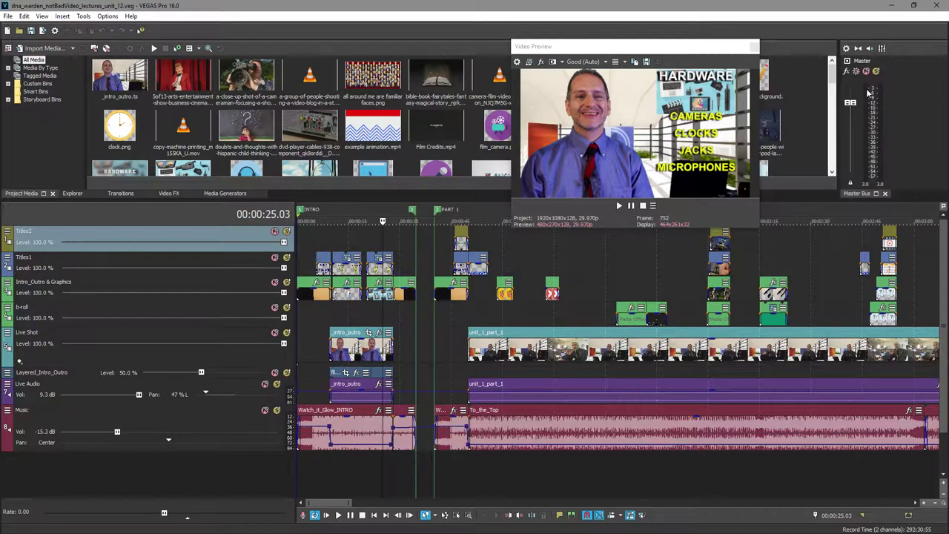
Set the playhead to 00:01:04.09 and play back to watch the output meters.
{"action": "left_click", "coordinate": [517, 255]}
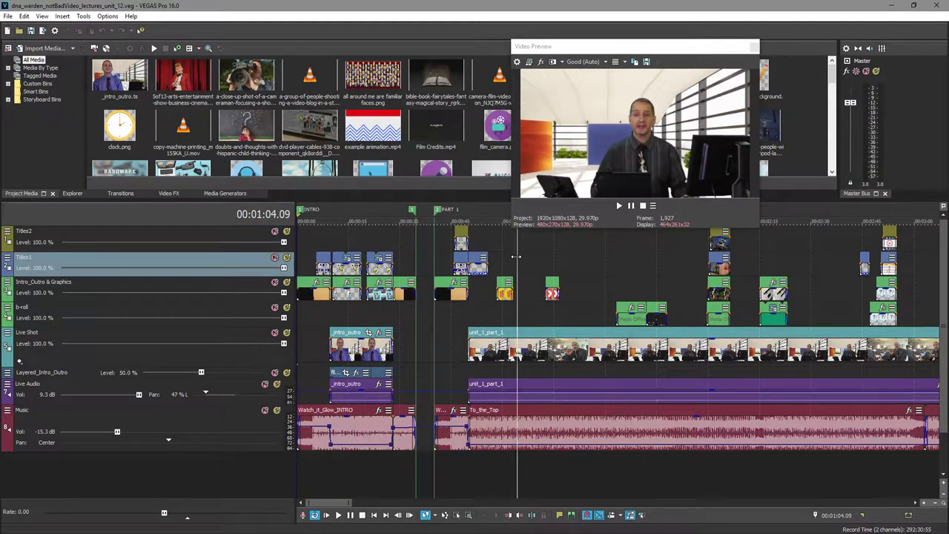
{"action": "key", "text": "space"}
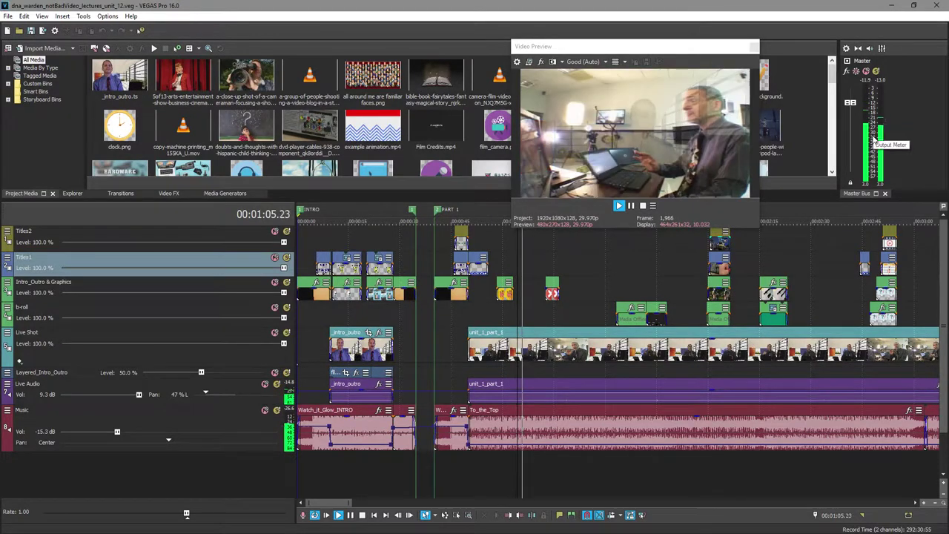
{"action": "key", "text": "space"}
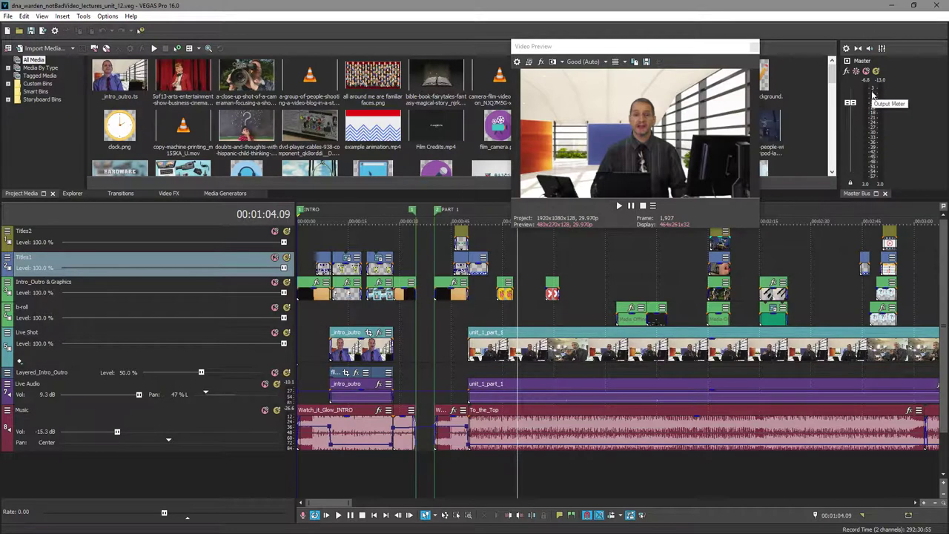
{"action": "key", "text": "space"}
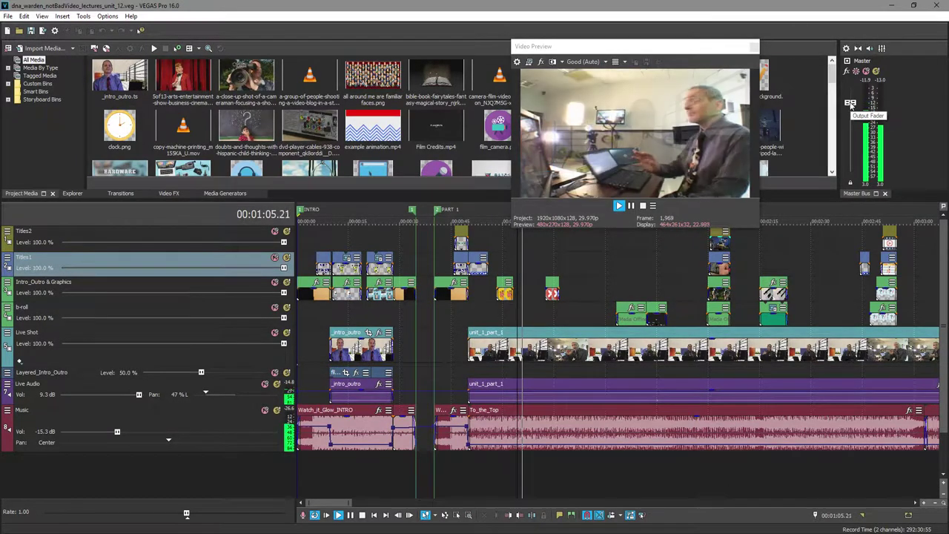
Ride the master output volume during playback, stop, and shift the preview window right.
{"action": "left_click_drag", "start_coordinate": [850, 104], "coordinate": [845, 167]}
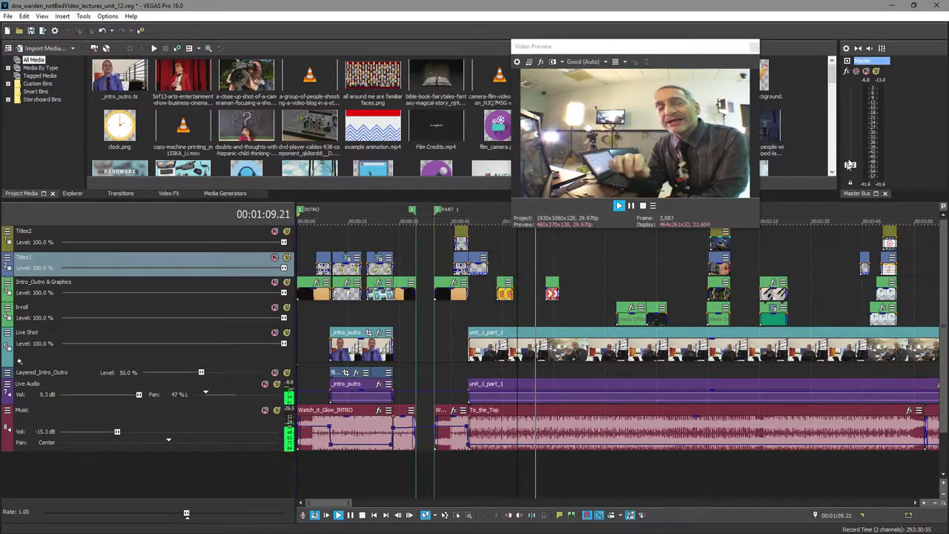
{"action": "left_click_drag", "start_coordinate": [850, 164], "coordinate": [851, 86]}
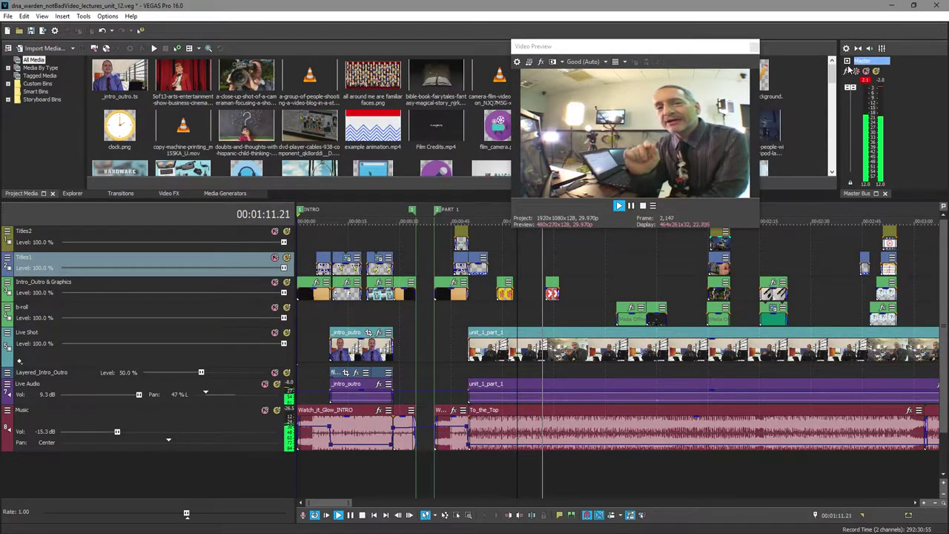
{"action": "mouse_move", "coordinate": [850, 86]}
{"action": "left_mouse_down"}
{"action": "mouse_move", "coordinate": [850, 167]}
{"action": "mouse_move", "coordinate": [850, 147]}
{"action": "mouse_move", "coordinate": [864, 156]}
{"action": "mouse_move", "coordinate": [861, 94]}
{"action": "left_mouse_up"}
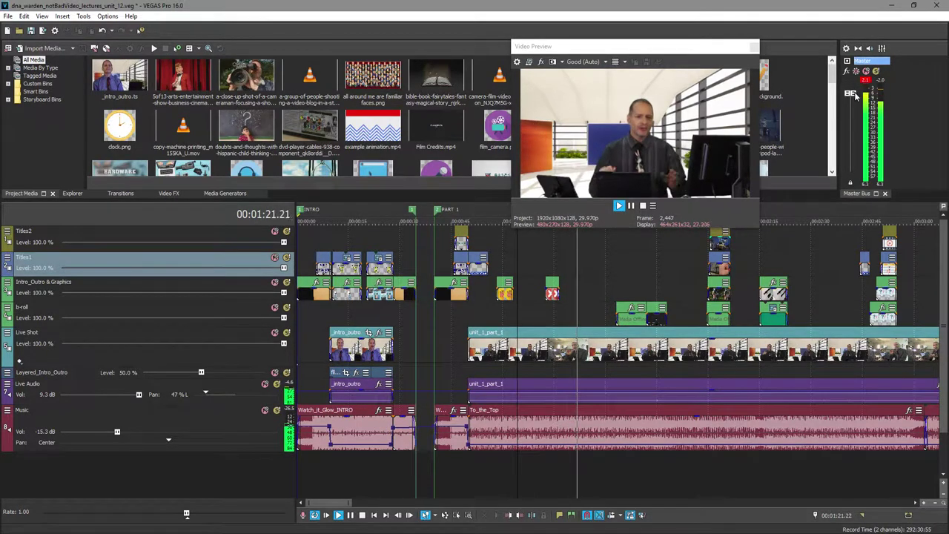
{"action": "left_click_drag", "start_coordinate": [857, 97], "coordinate": [856, 108]}
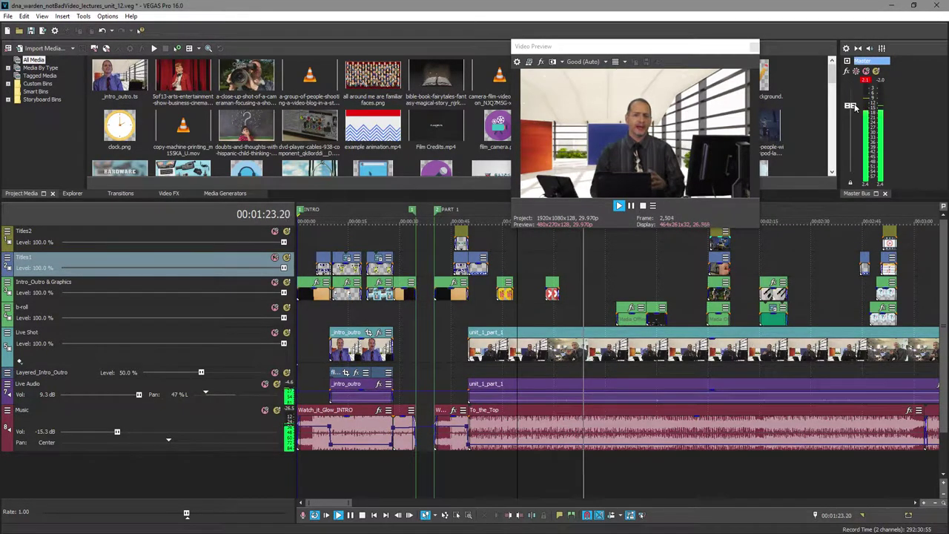
{"action": "key", "text": "space"}
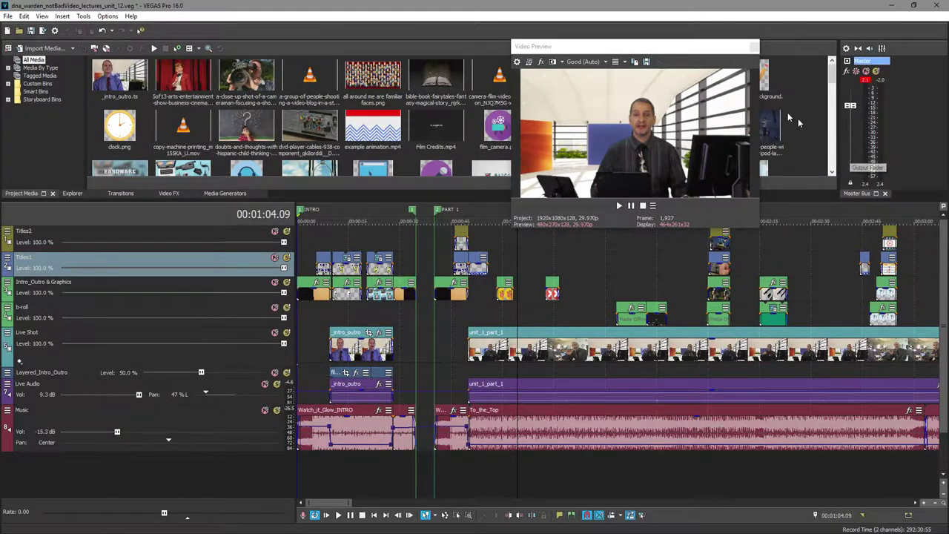
{"action": "left_click_drag", "start_coordinate": [696, 48], "coordinate": [754, 71]}
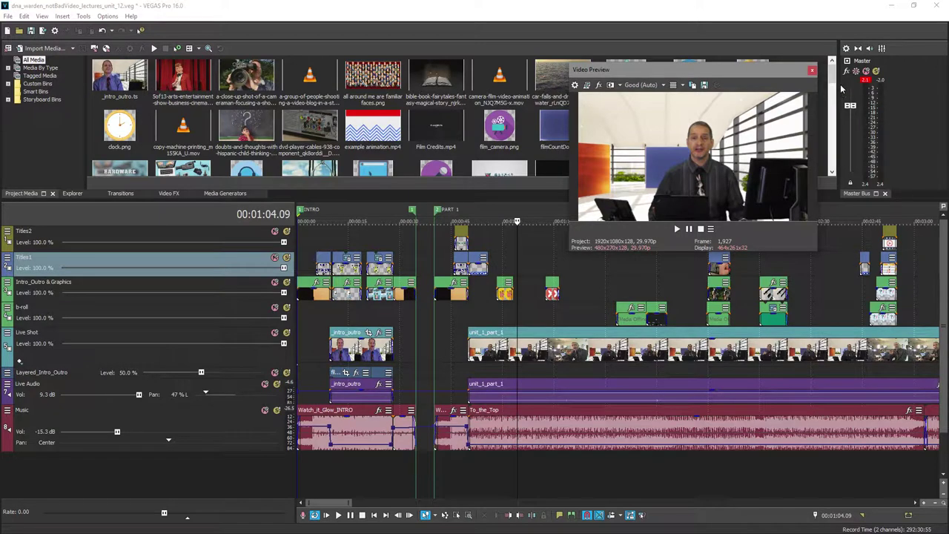
Dock the video preview in place of the master meter and set the playhead to 00:23.24.
{"action": "left_click_drag", "start_coordinate": [841, 87], "coordinate": [890, 83]}
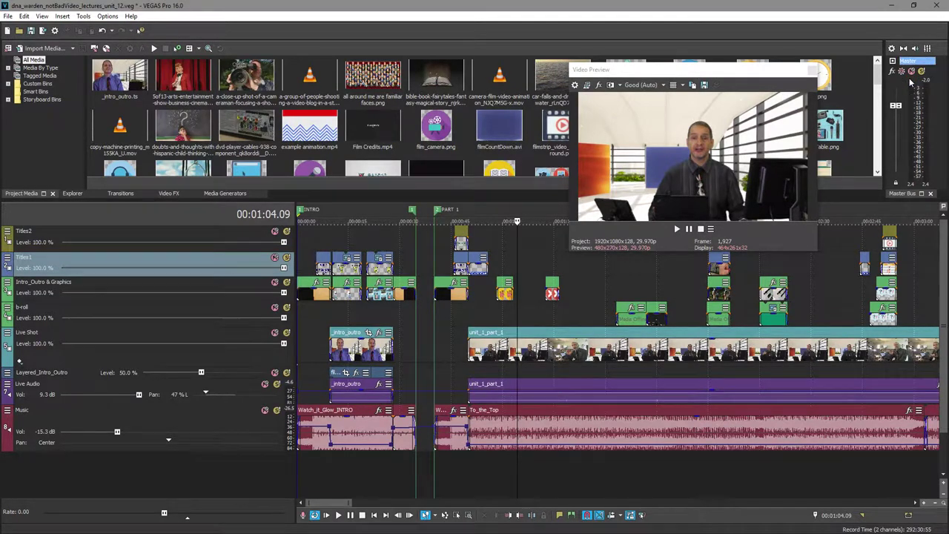
{"action": "left_click_drag", "start_coordinate": [762, 72], "coordinate": [882, 78]}
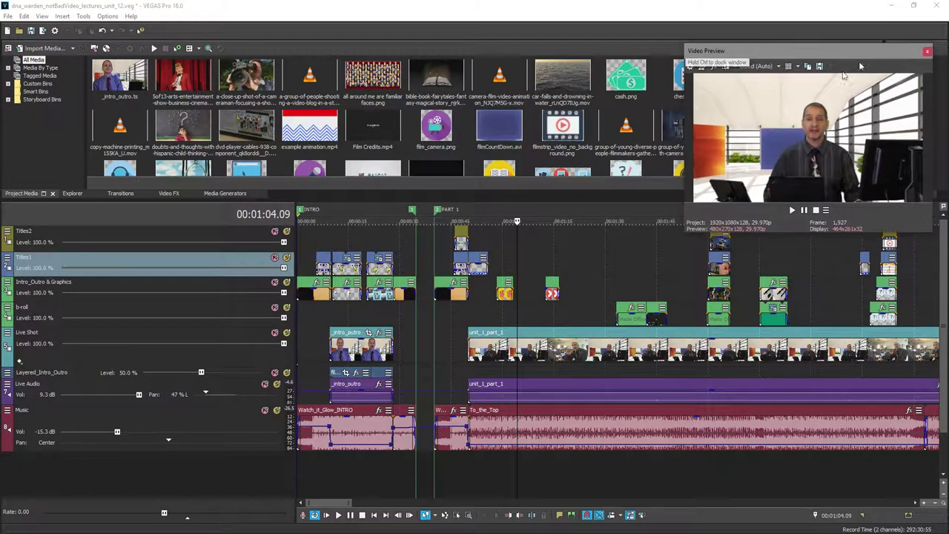
{"action": "left_click", "coordinate": [378, 235]}
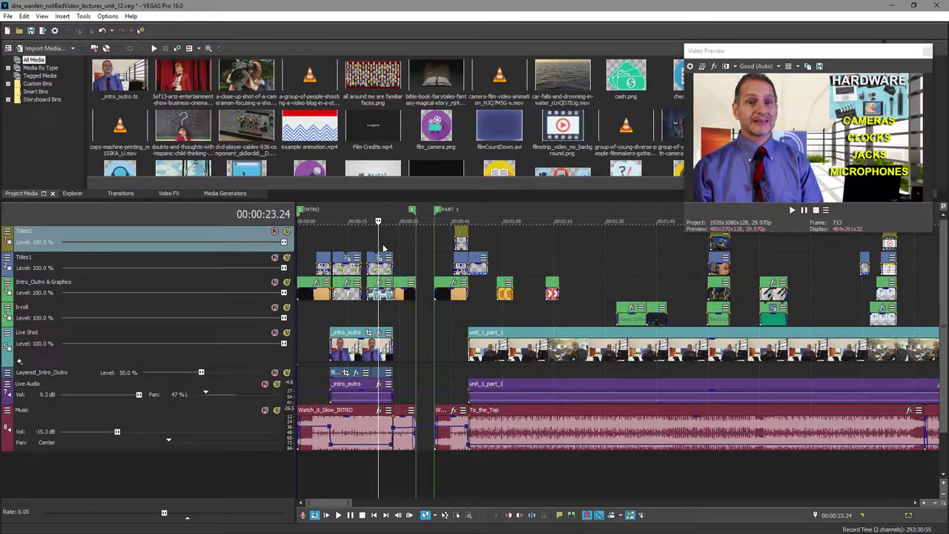
Zoom the timeline in, moving the playhead via 00:15.06 to 00:10.06.
{"action": "scroll", "coordinate": [383, 245], "scroll_direction": "down", "scroll_amount": 8}
{"action": "scroll", "coordinate": [382, 247], "scroll_direction": "up", "scroll_amount": 10}
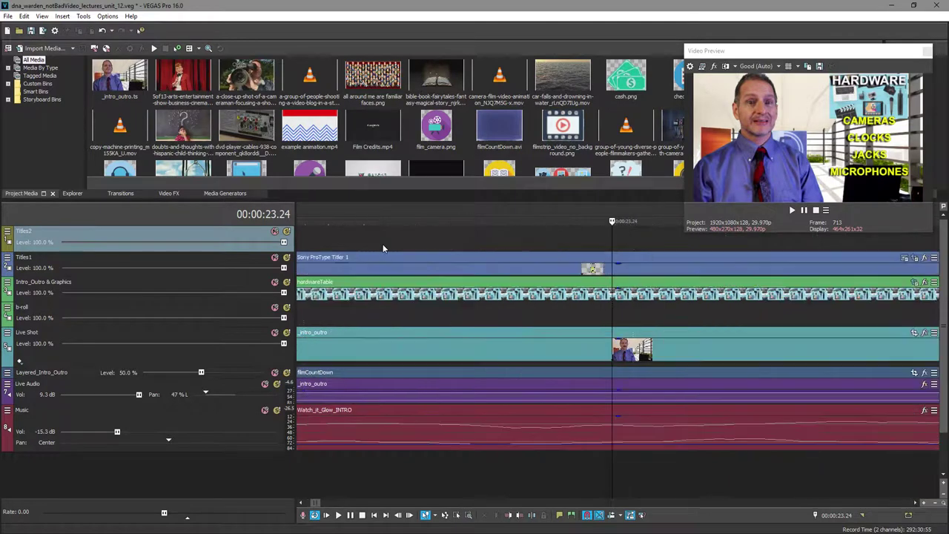
{"action": "scroll", "coordinate": [384, 248], "scroll_direction": "down", "scroll_amount": 6}
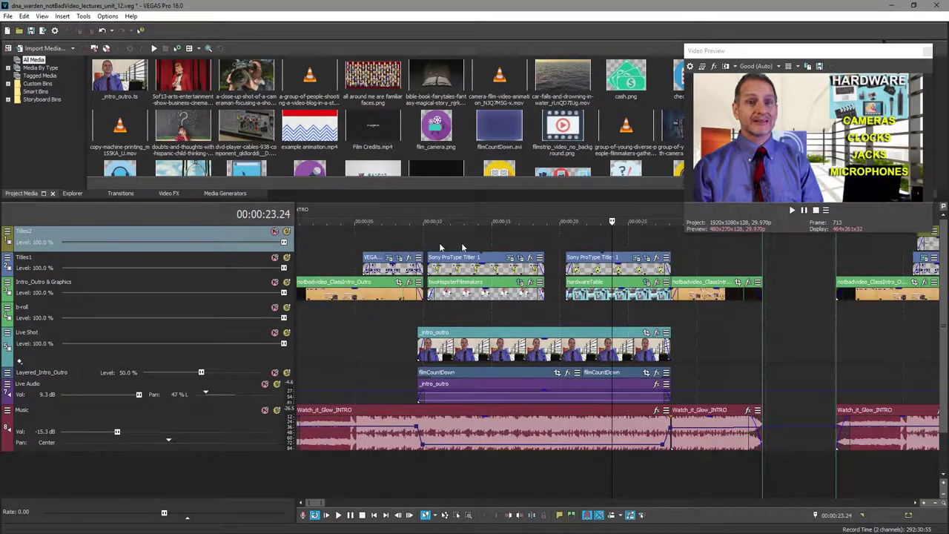
{"action": "left_click", "coordinate": [494, 242]}
{"action": "scroll", "coordinate": [494, 239], "scroll_direction": "up", "scroll_amount": 3}
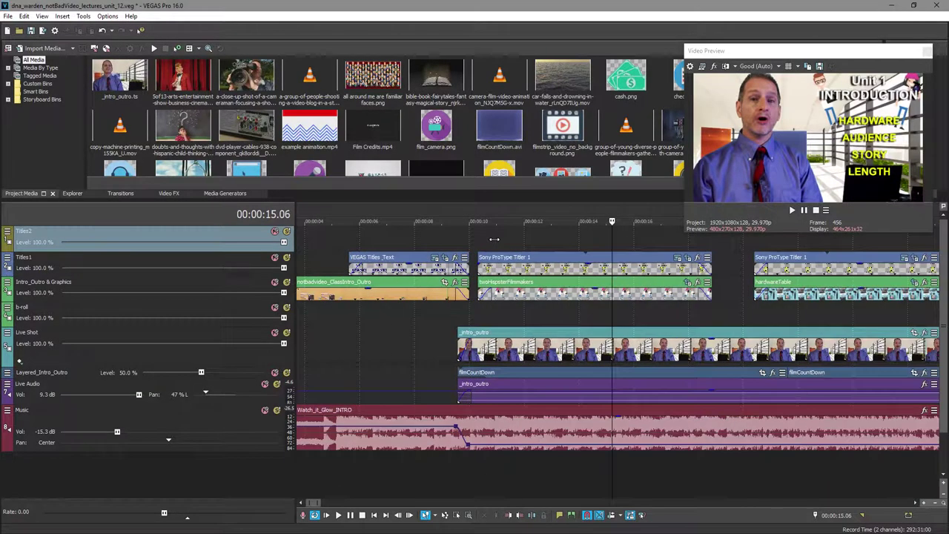
{"action": "scroll", "coordinate": [495, 238], "scroll_direction": "up", "scroll_amount": 1}
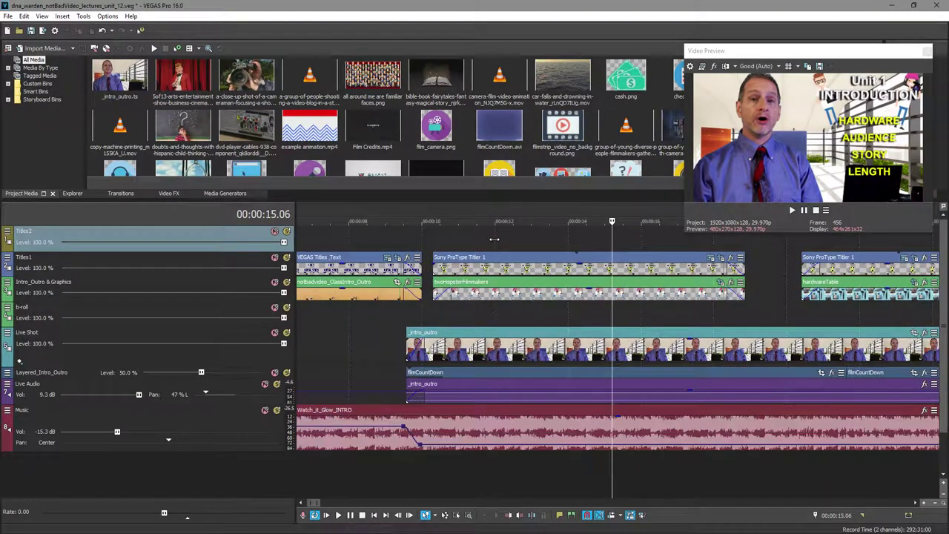
{"action": "left_click", "coordinate": [428, 242]}
{"action": "scroll", "coordinate": [428, 239], "scroll_direction": "up", "scroll_amount": 2}
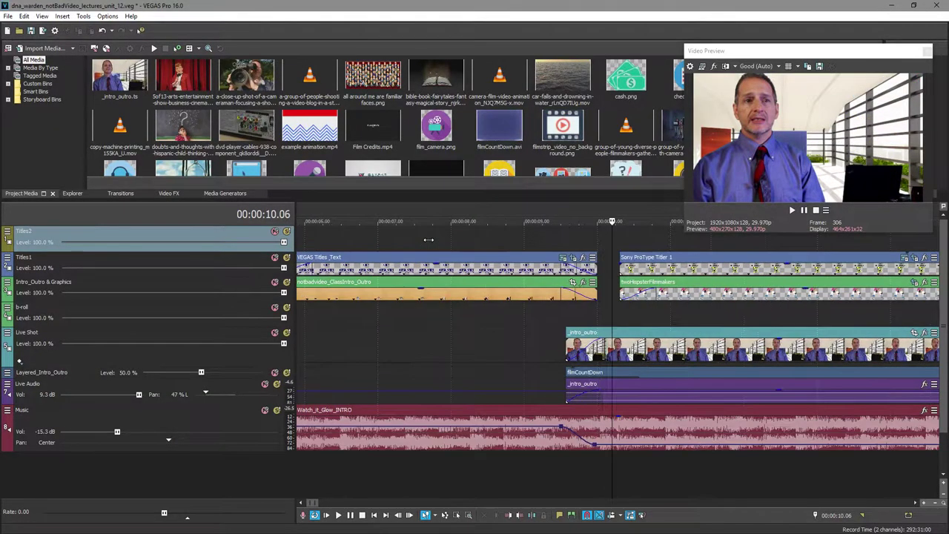
{"action": "scroll", "coordinate": [429, 240], "scroll_direction": "up", "scroll_amount": 1}
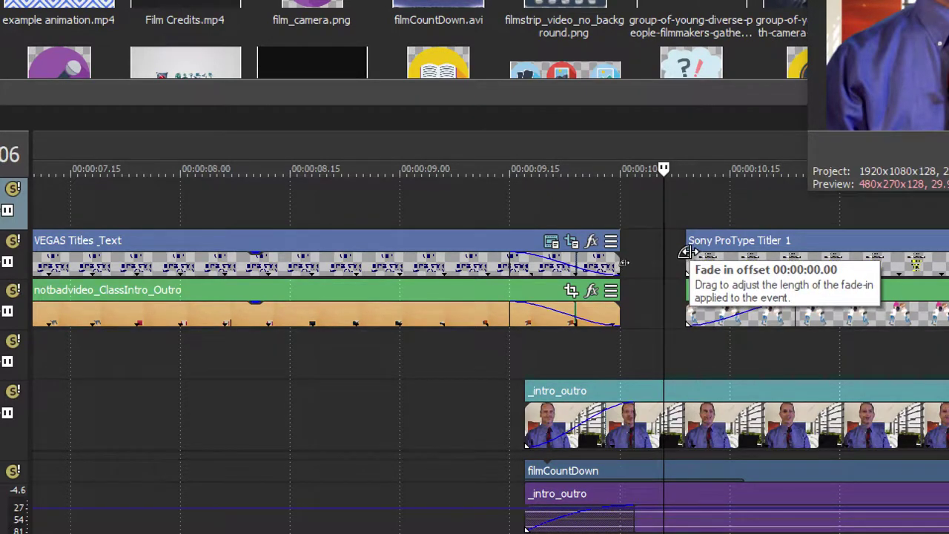
Give the Sony ProType Titler 1 event a short fade-in.
{"action": "left_click_drag", "start_coordinate": [686, 253], "coordinate": [792, 254]}
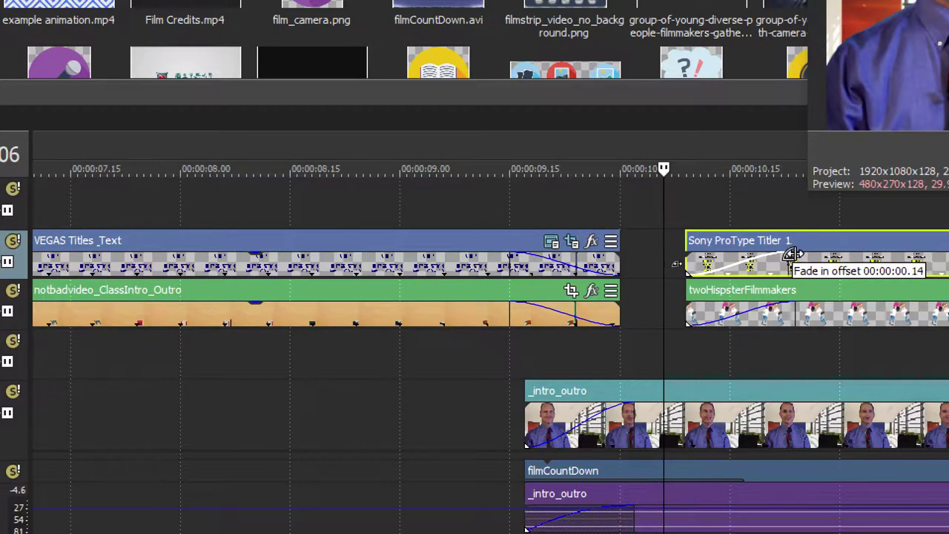
{"action": "left_click", "coordinate": [697, 211]}
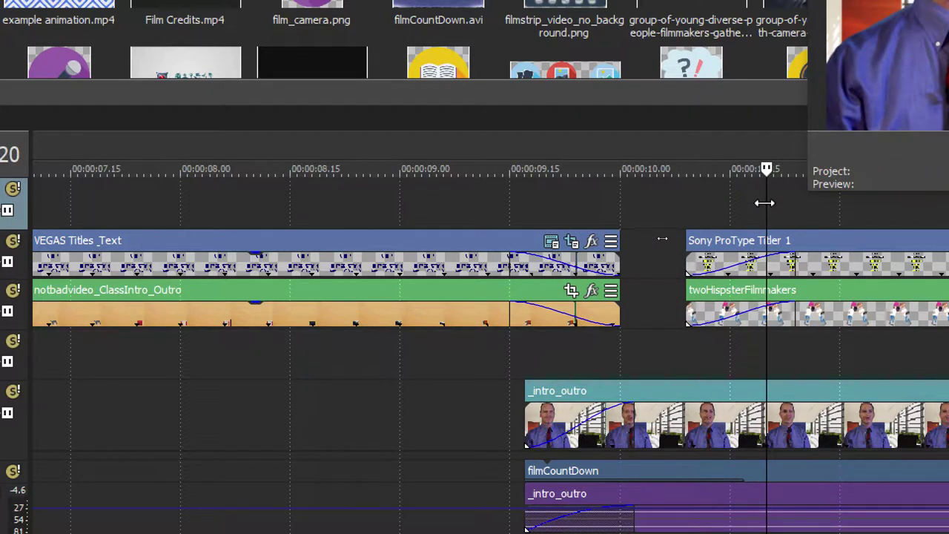
{"action": "left_click_drag", "start_coordinate": [767, 201], "coordinate": [789, 205]}
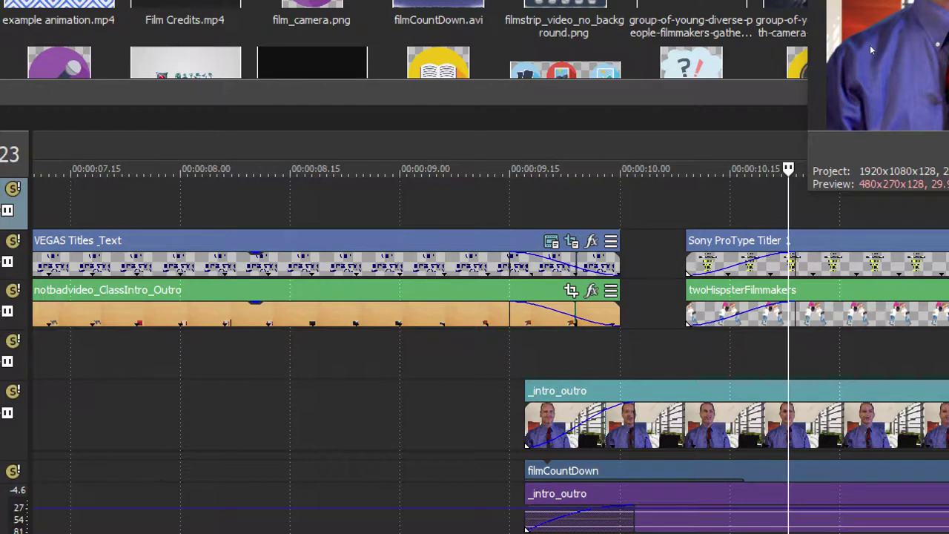
Float the video preview over the timeline and mark a short time range around 00:10.
{"action": "left_click_drag", "start_coordinate": [878, 47], "coordinate": [426, 155]}
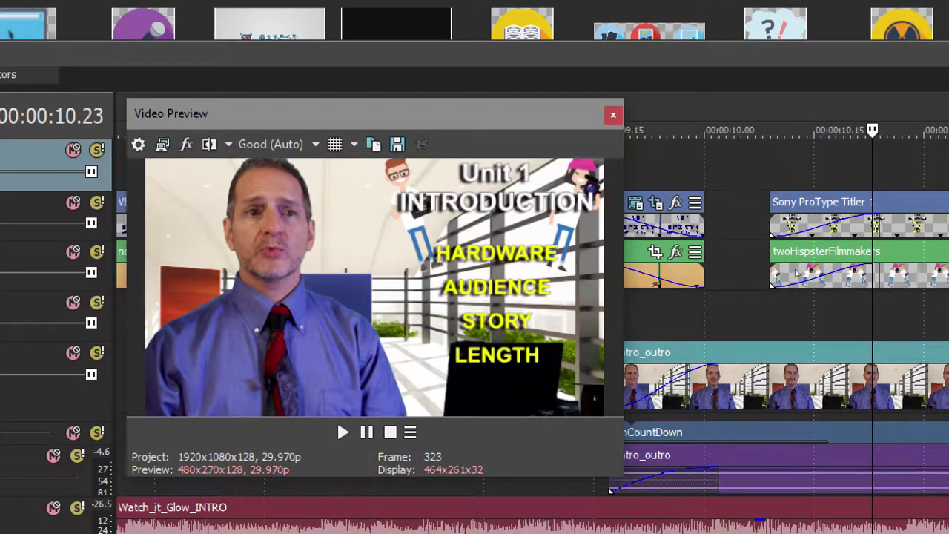
{"action": "left_click", "coordinate": [757, 146]}
{"action": "left_click_drag", "start_coordinate": [757, 165], "coordinate": [904, 154]}
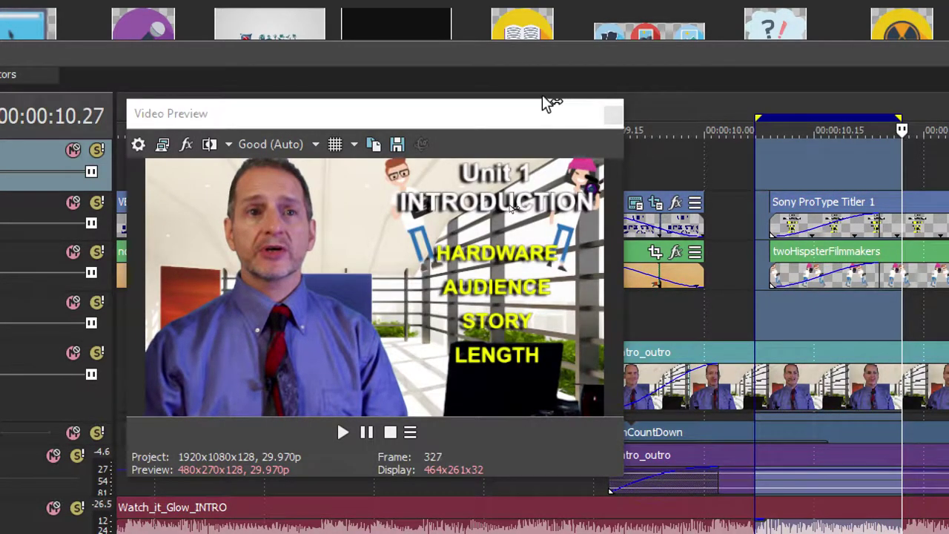
{"action": "left_click_drag", "start_coordinate": [530, 119], "coordinate": [467, 126]}
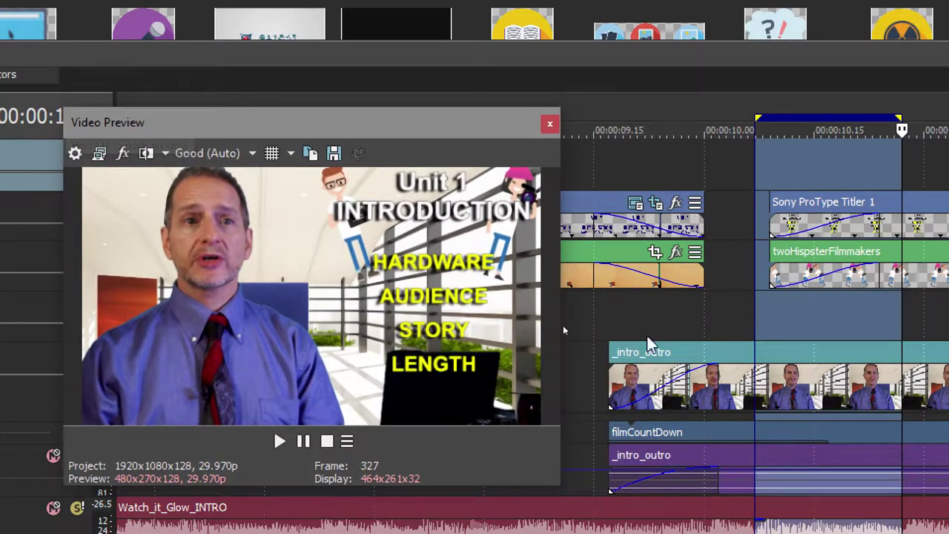
Set the _intro_outro fade-in to 00:00:00.14 and the green event's fade-out to 00:00:00.05.
{"action": "left_click", "coordinate": [601, 334]}
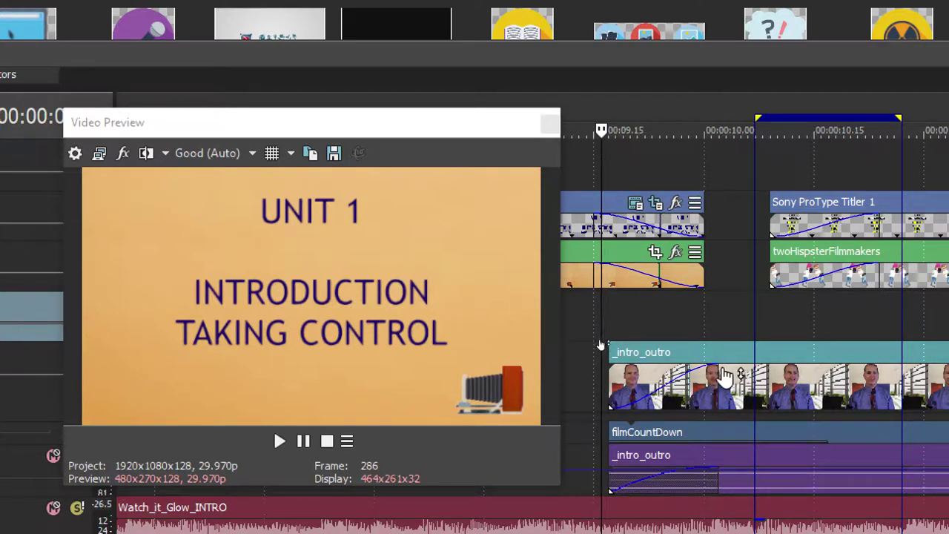
{"action": "mouse_move", "coordinate": [712, 366]}
{"action": "left_mouse_down"}
{"action": "mouse_move", "coordinate": [637, 367]}
{"action": "mouse_move", "coordinate": [708, 368]}
{"action": "mouse_move", "coordinate": [647, 363]}
{"action": "mouse_move", "coordinate": [697, 366]}
{"action": "left_mouse_up"}
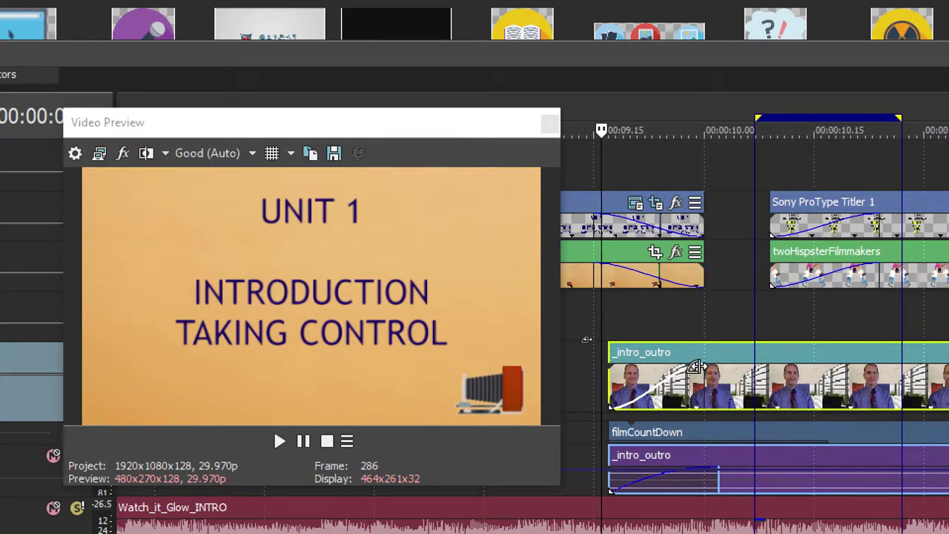
{"action": "left_click_drag", "start_coordinate": [589, 332], "coordinate": [932, 328]}
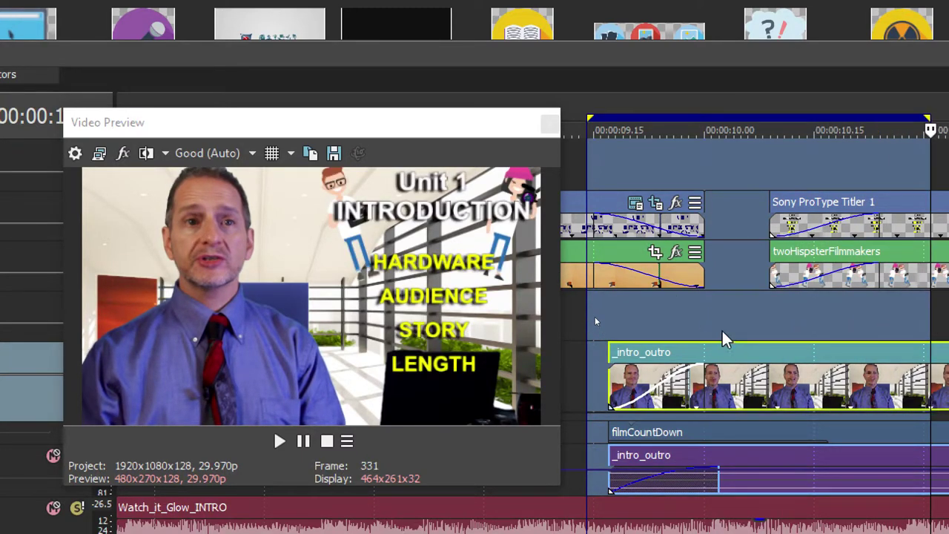
{"action": "left_click", "coordinate": [701, 313]}
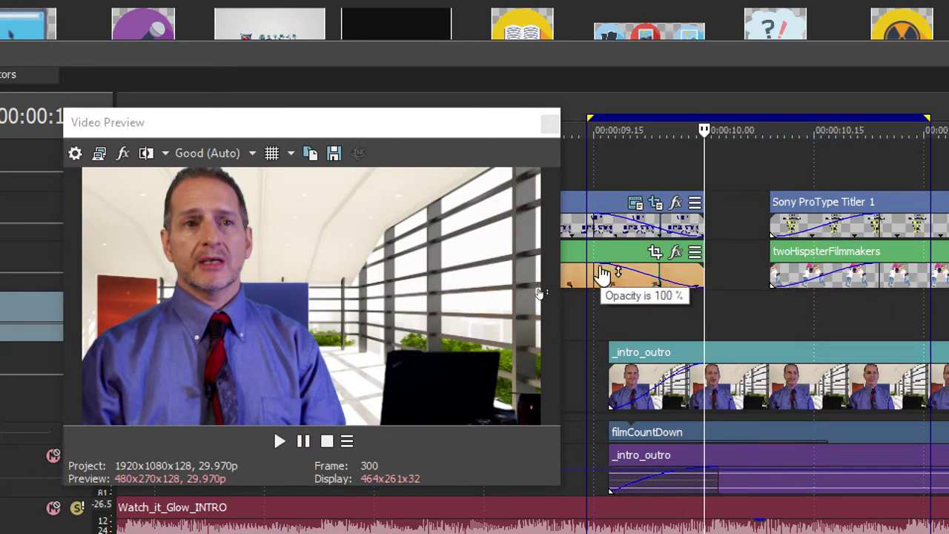
{"action": "left_click_drag", "start_coordinate": [598, 265], "coordinate": [701, 270]}
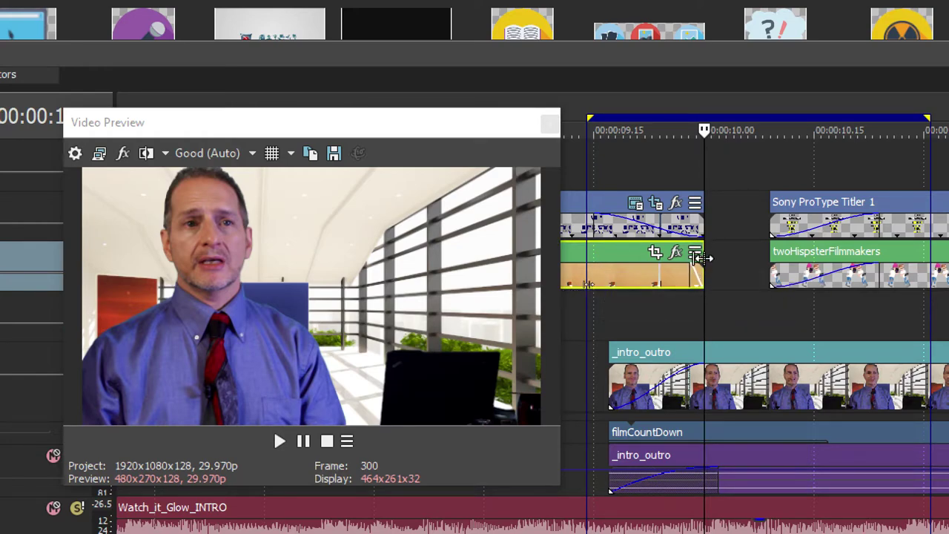